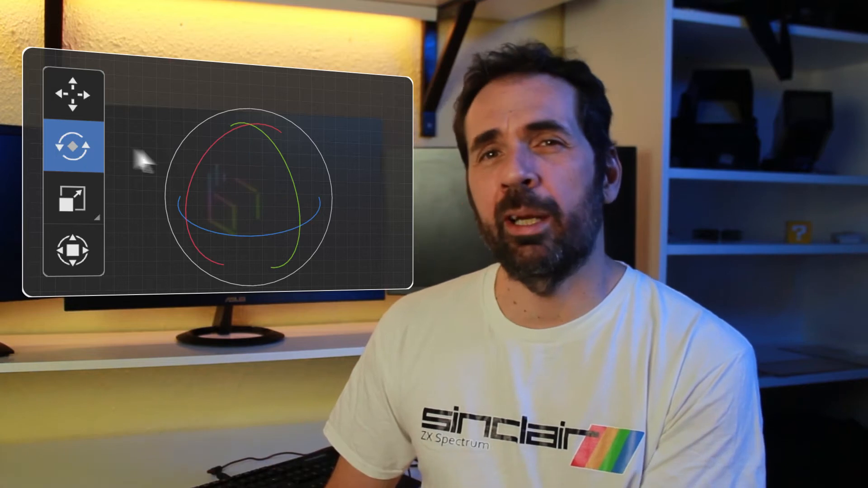
left_click(83, 199)
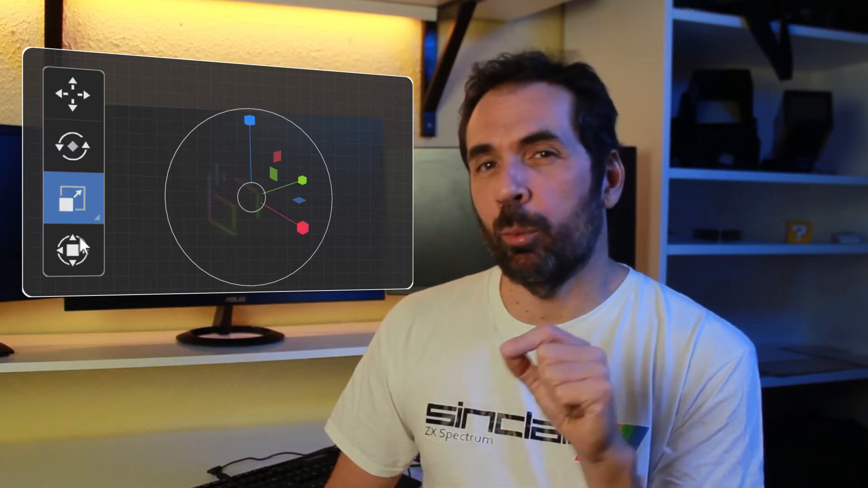
left_click(75, 248)
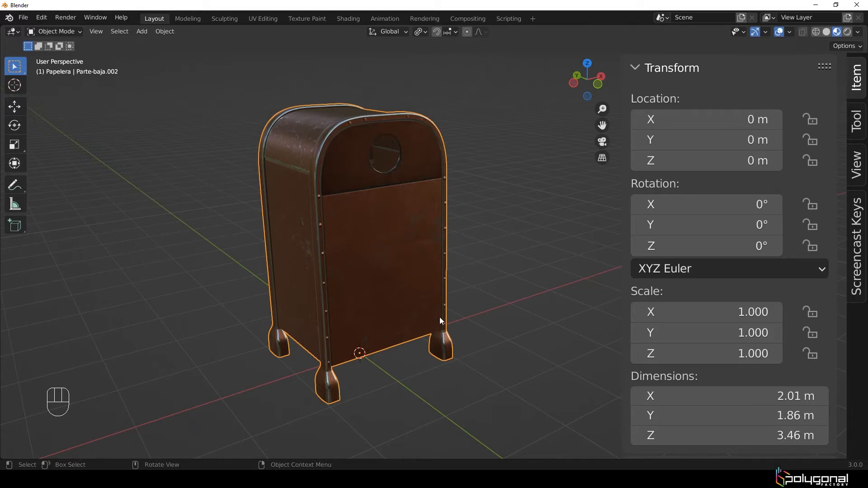
Step: Try moving the mailbox-shaped bin freely in the perspective view and in the top view, cancelling each move
key("g")
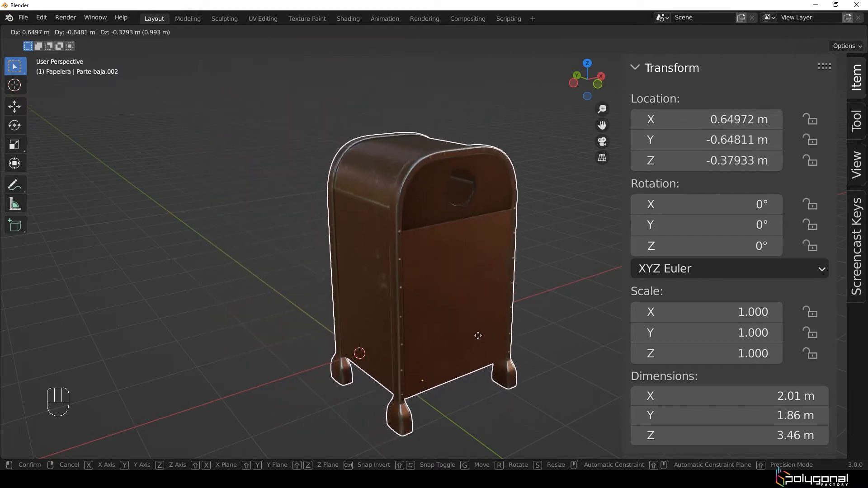
right_click(390, 308)
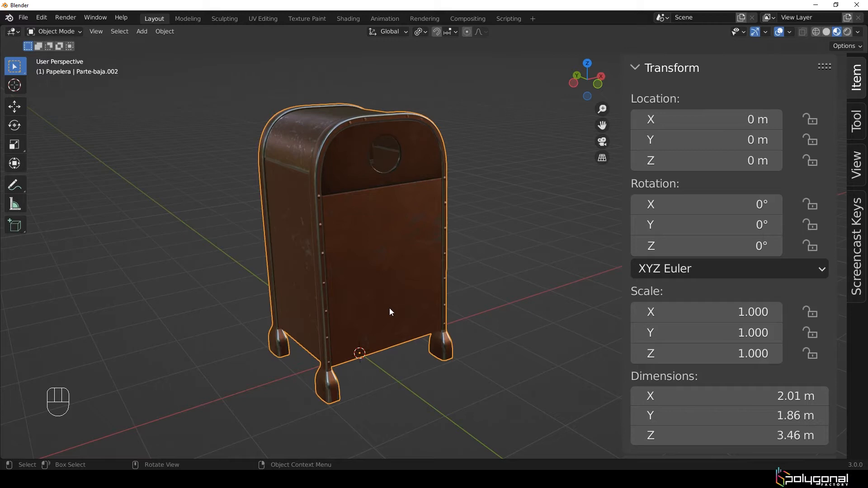
key("KP_7")
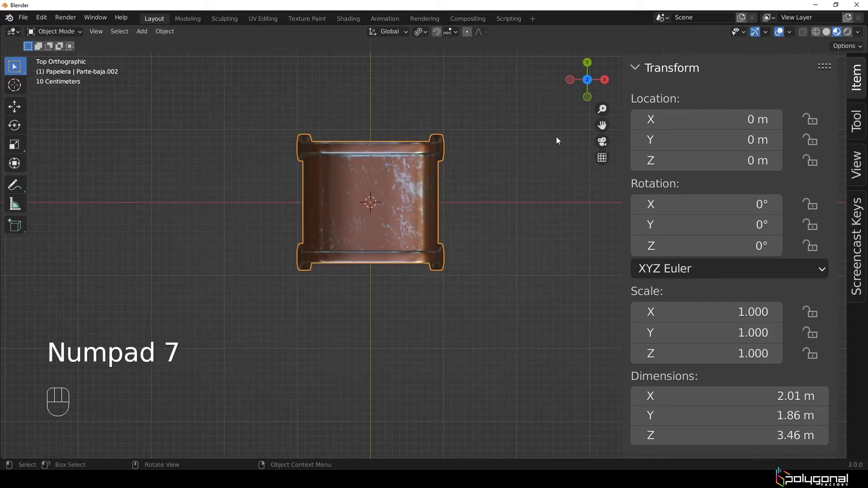
key("g")
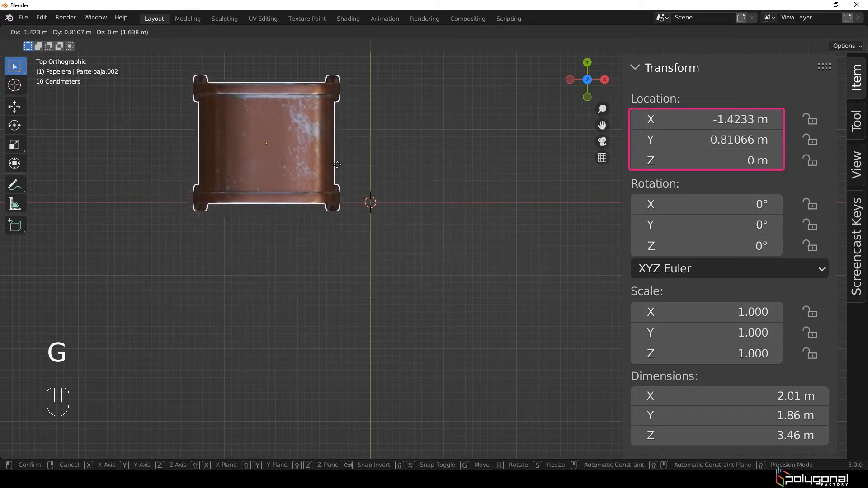
right_click(413, 225)
Step: Try moving the bin freely in the front orthographic view and cancel the move
middle_click(417, 221)
key("KP_1")
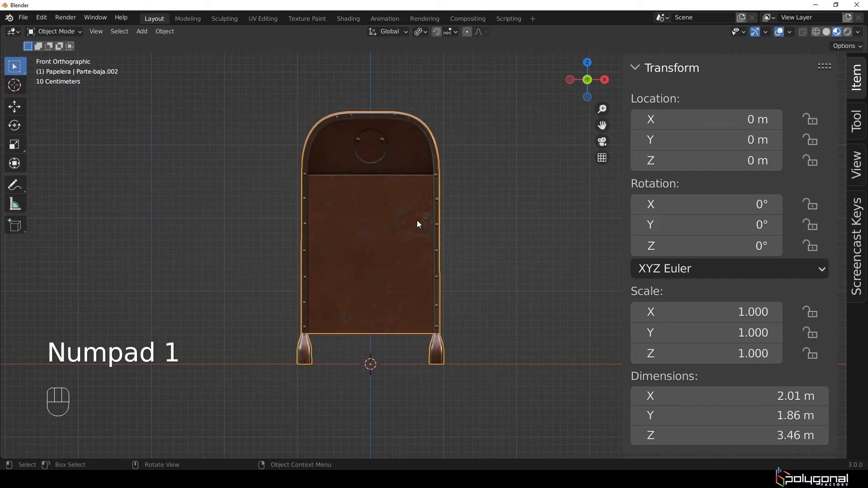
key("g")
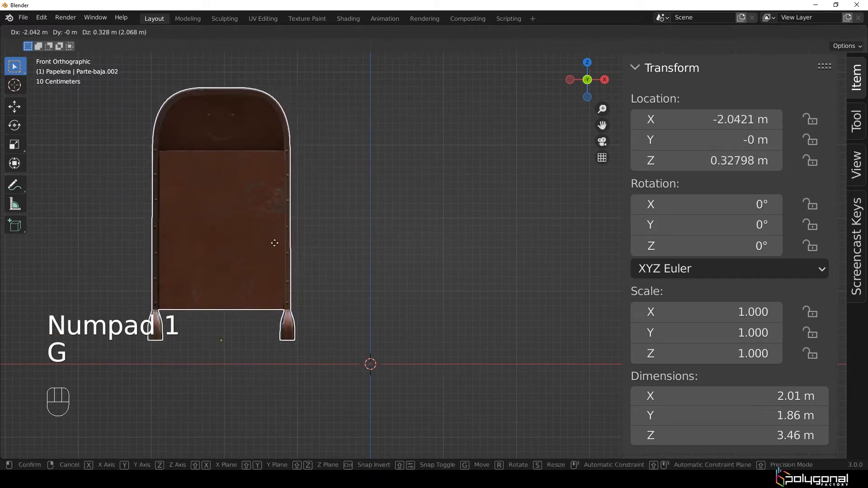
right_click(406, 226)
right_click(373, 244)
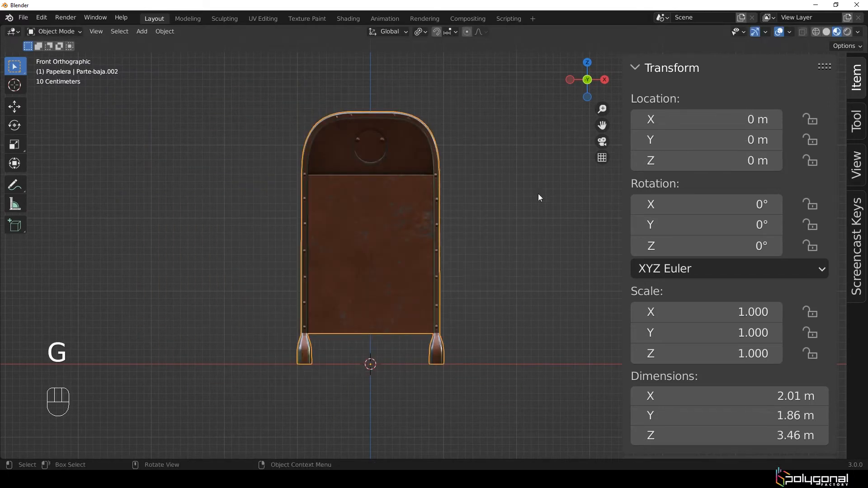
Step: Try rotating the bin freely in the perspective view and cancel the rotation
middle_click_drag(335, 183, 414, 258)
key("r")
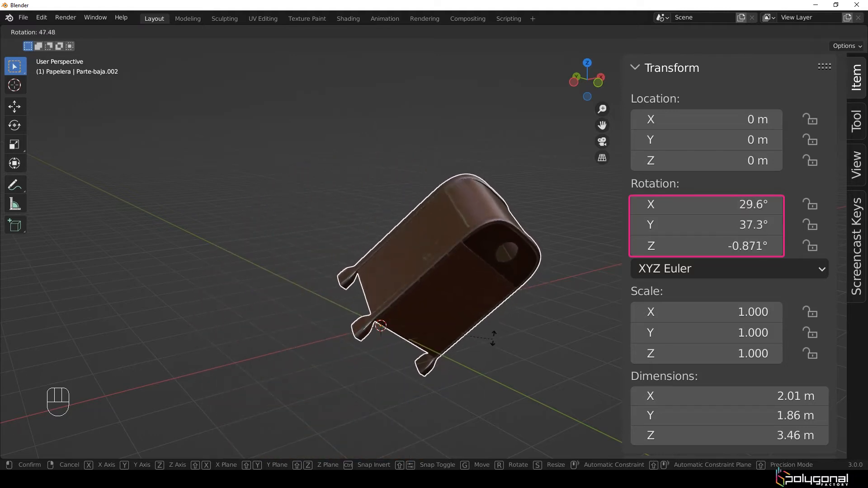
right_click(414, 271)
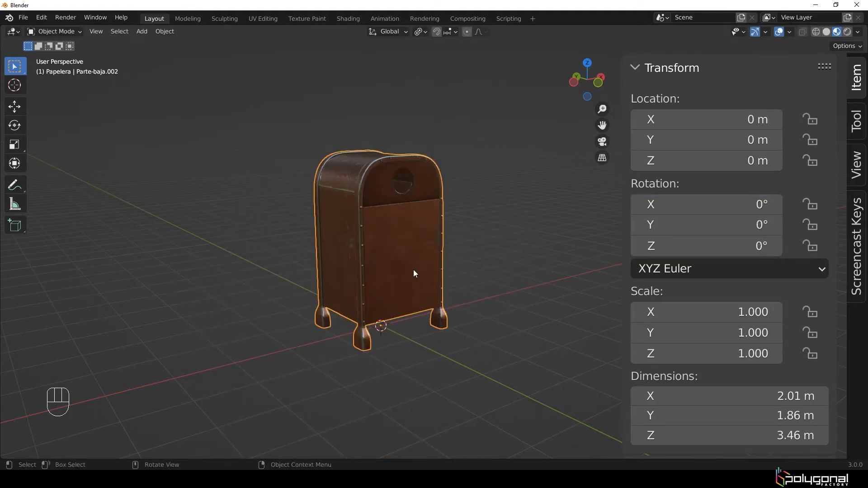
Step: Try rotating the bin in the top orthographic view and cancel the rotation
key("KP_7")
middle_click_drag(411, 261, 433, 252, "shift")
scroll(349, 276, "up", 2)
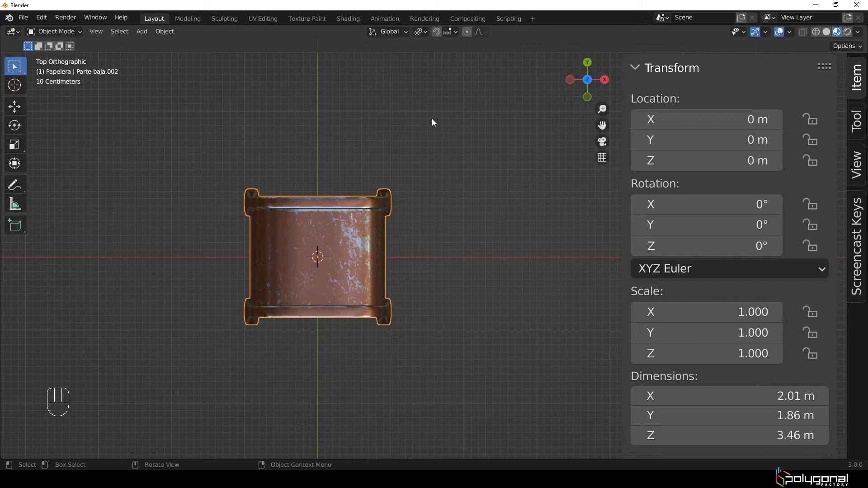
key("r")
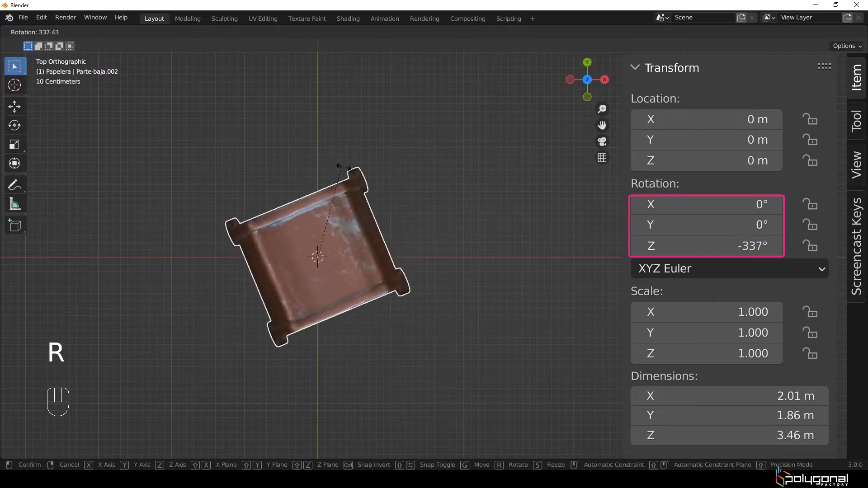
right_click(217, 195)
Step: Scale the bin uniformly on all axes to about 0.859
middle_click_drag(406, 266, 373, 213)
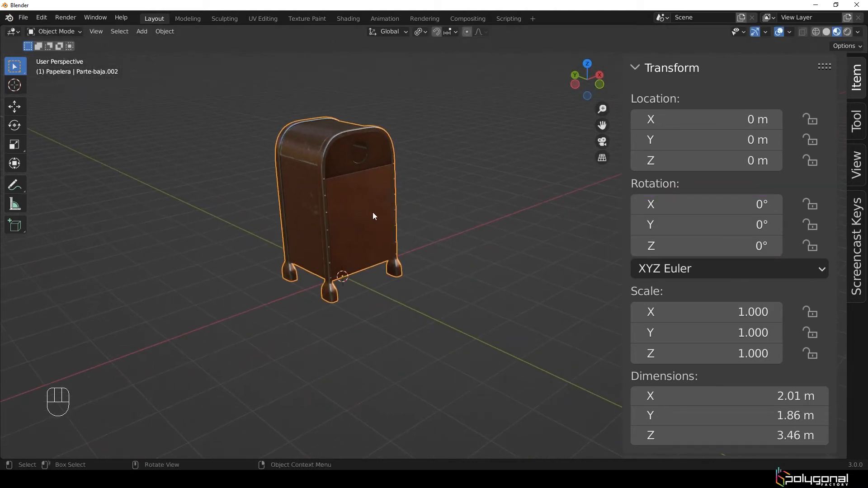
key("s")
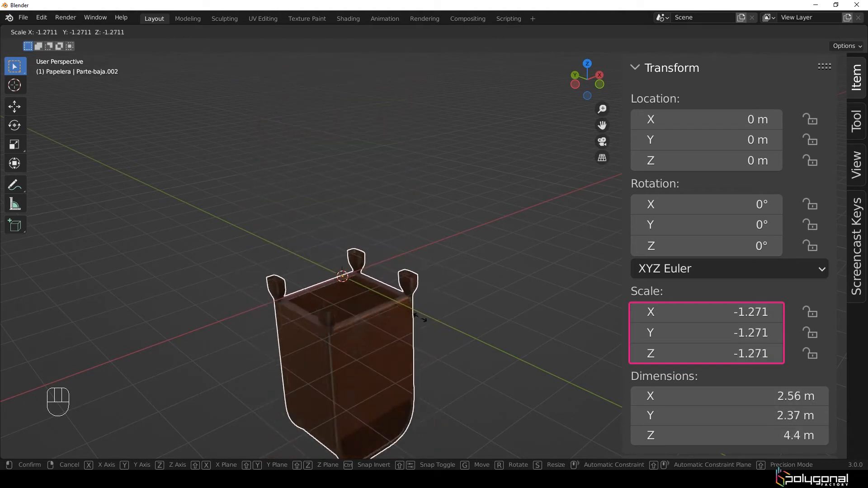
left_click(416, 295)
scroll(394, 269, "up", 3)
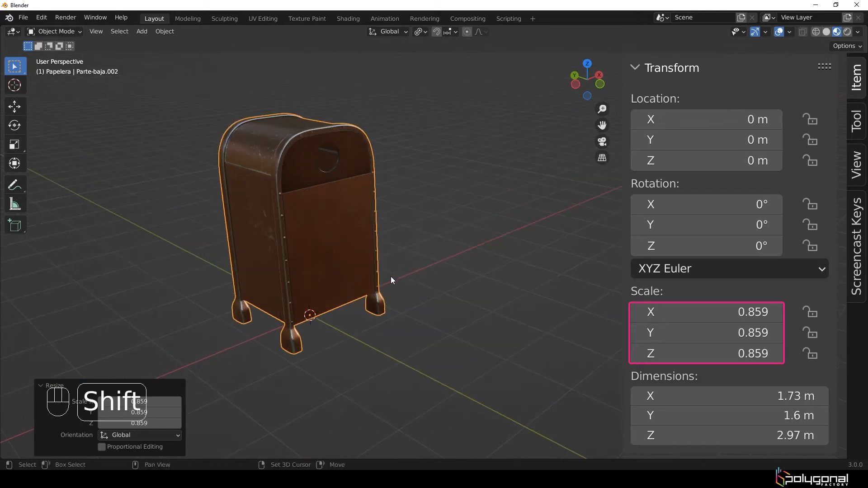
Step: Try a free trackball rotation of the bin in the perspective view and cancel it
middle_click_drag(391, 276, 441, 254, "shift")
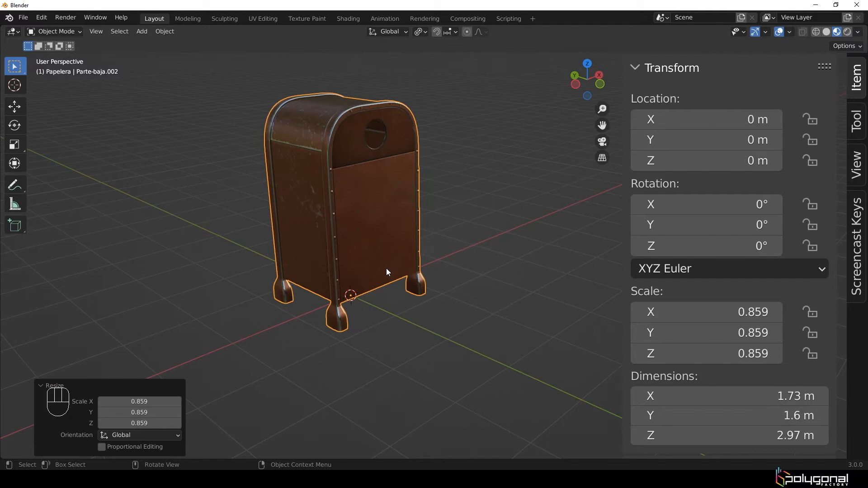
key("r")
key("r")
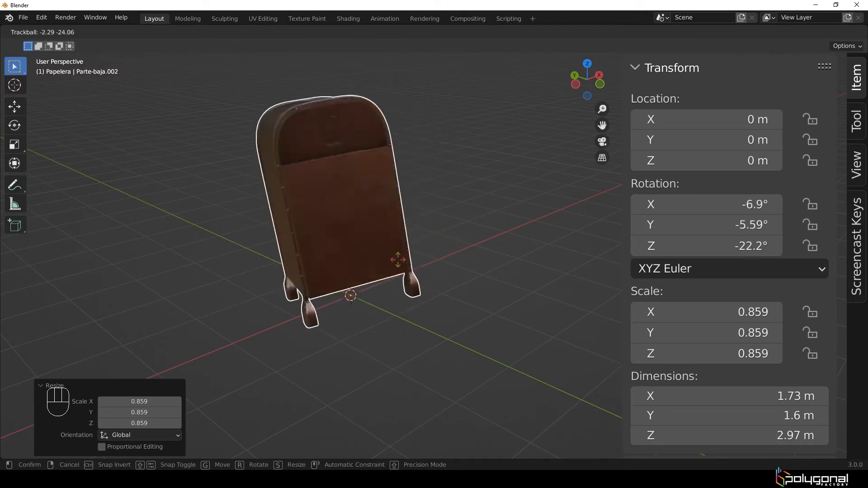
right_click(386, 261)
right_click(387, 262)
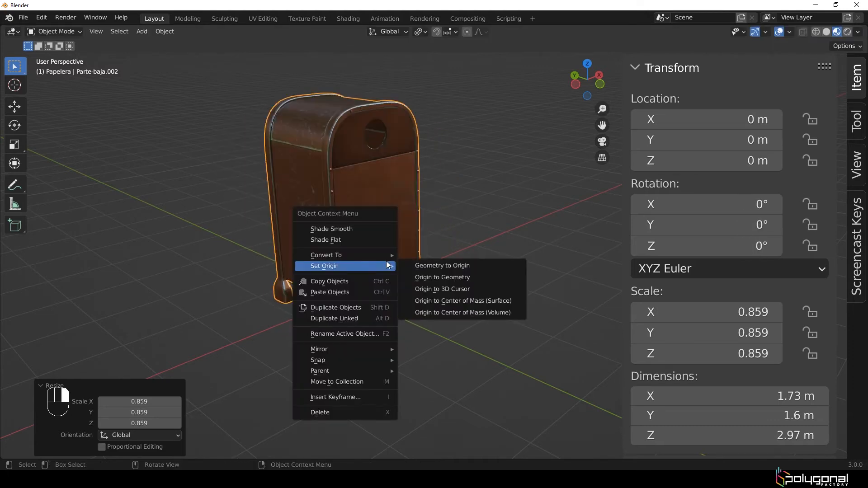
middle_click_drag(476, 175, 472, 182)
Step: Try trackball rotations of the bin in the top orthographic view, cancelling each one
key("KP_7")
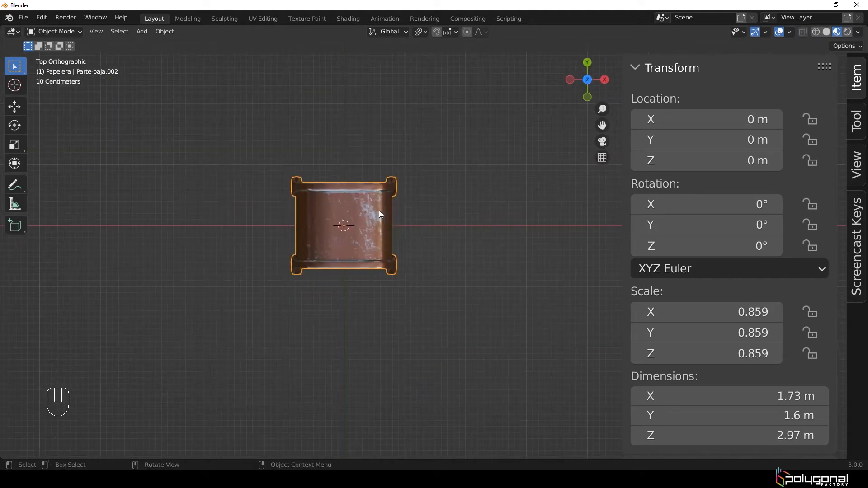
key("r")
key("r")
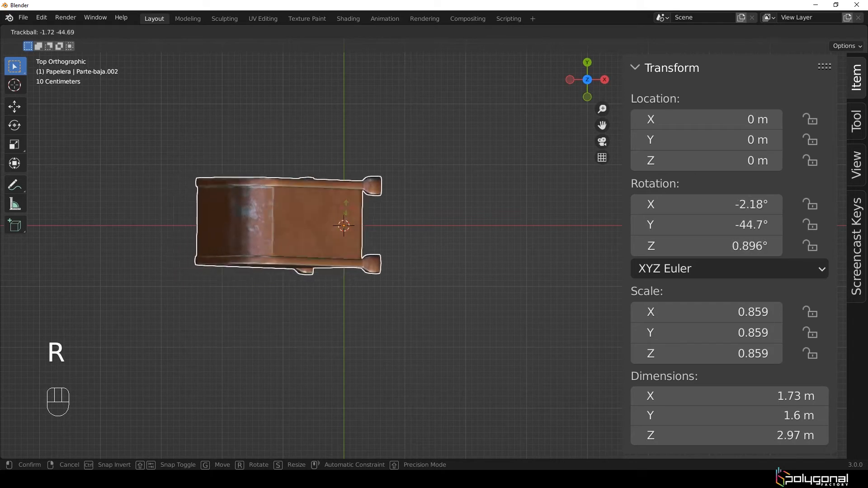
right_click(399, 217)
key("r")
key("r")
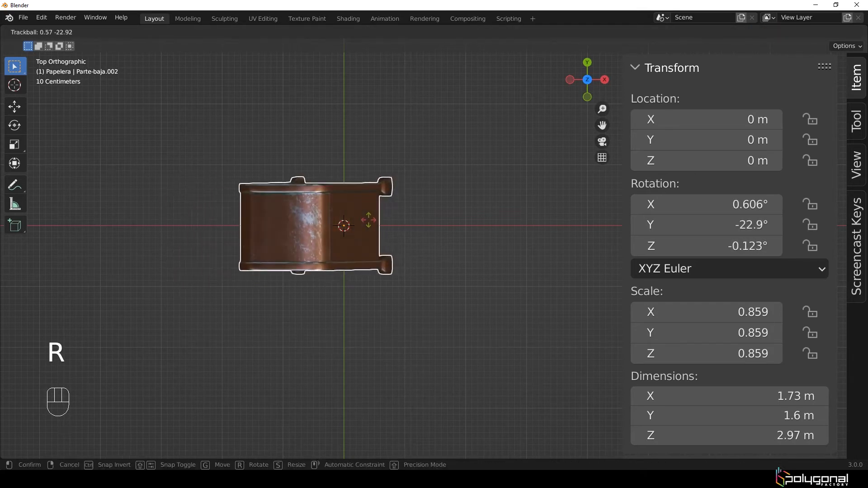
right_click(354, 290)
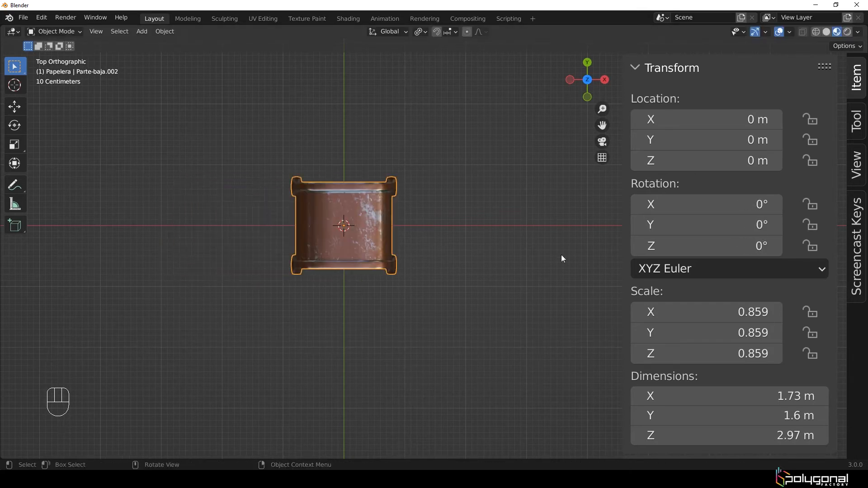
Step: Set the bin's X, Y and Z scale values to 1 together
left_click_drag(705, 312, 707, 353)
type("1")
key("Return")
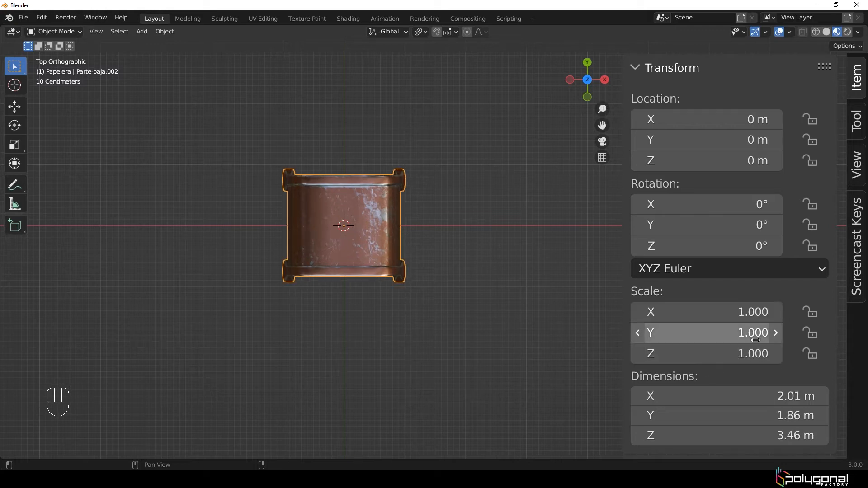
Step: Try moving the bin constrained to the global X axis and to the Y axis, cancelling each move
middle_click_drag(364, 303, 392, 307)
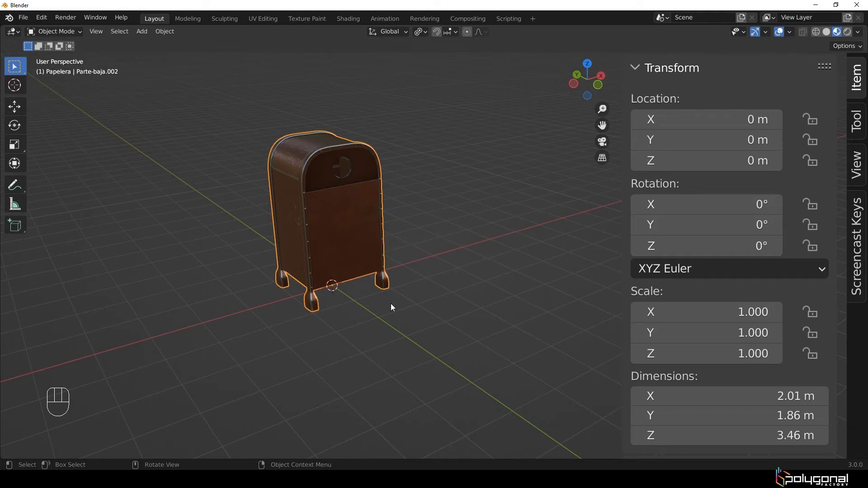
key("g")
key("x")
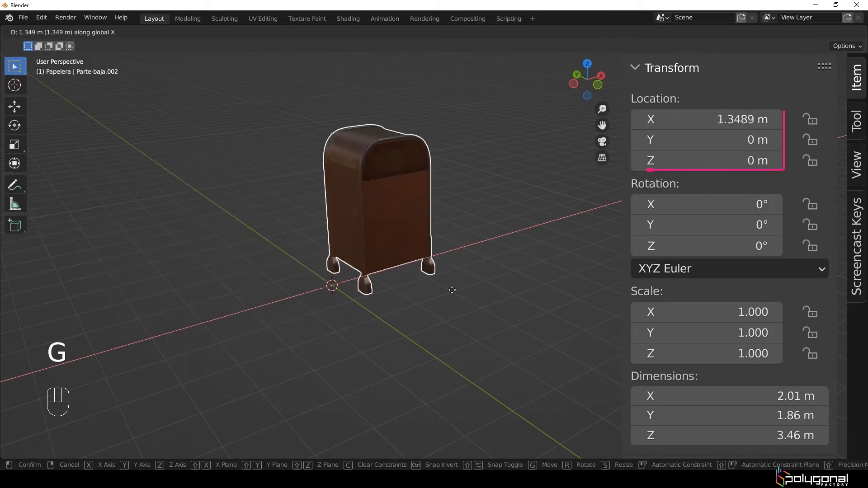
right_click(444, 312)
key("g")
key("y")
right_click(427, 287)
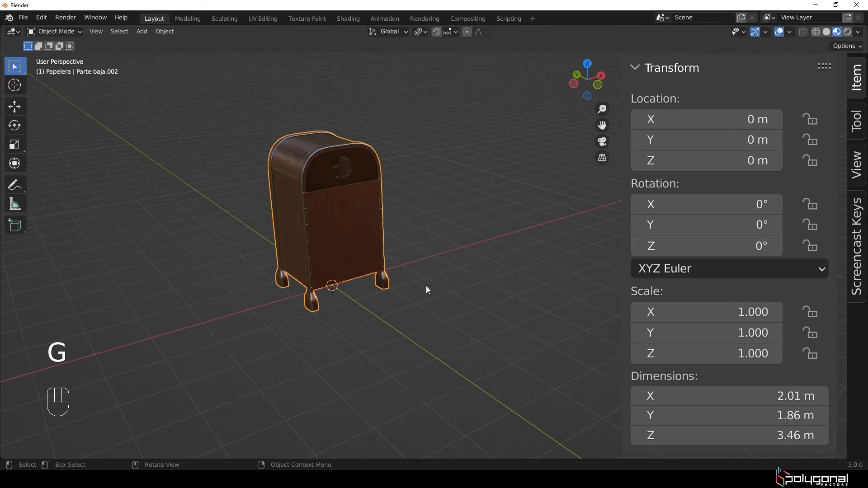
Step: Try rotating the bin around the global Z axis and scaling it along Z, cancelling both transforms
key("r")
key("z")
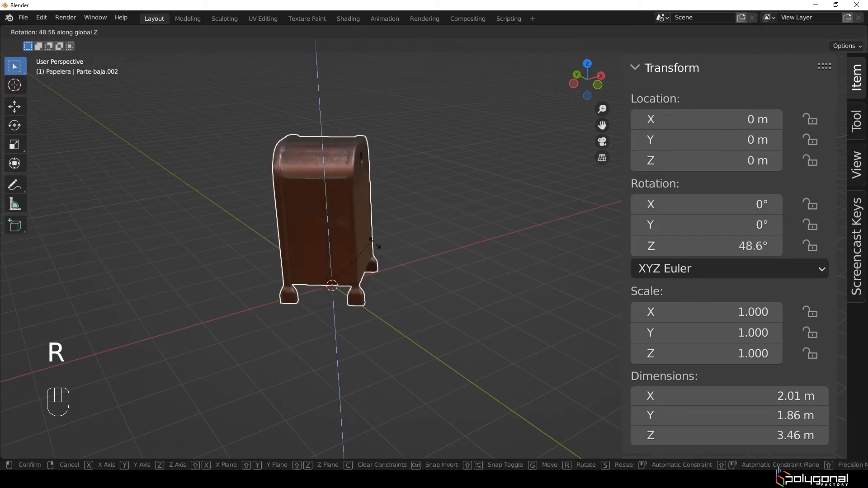
right_click(380, 141)
key("s")
key("z")
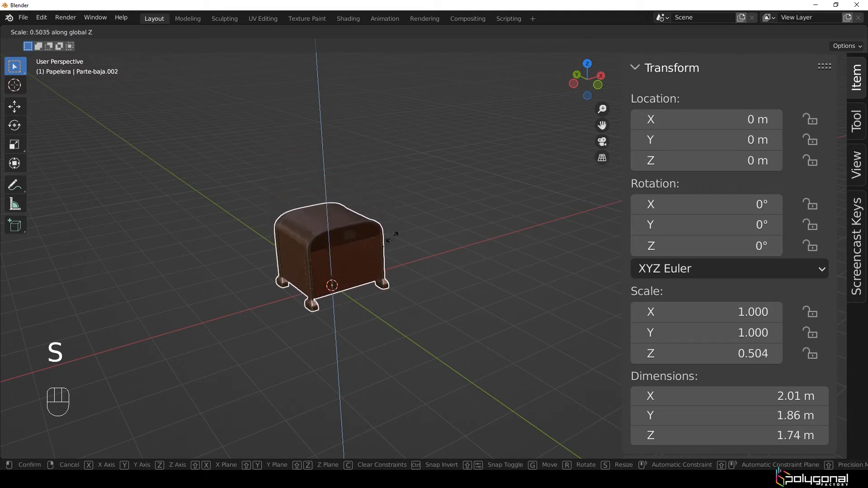
right_click(206, 235)
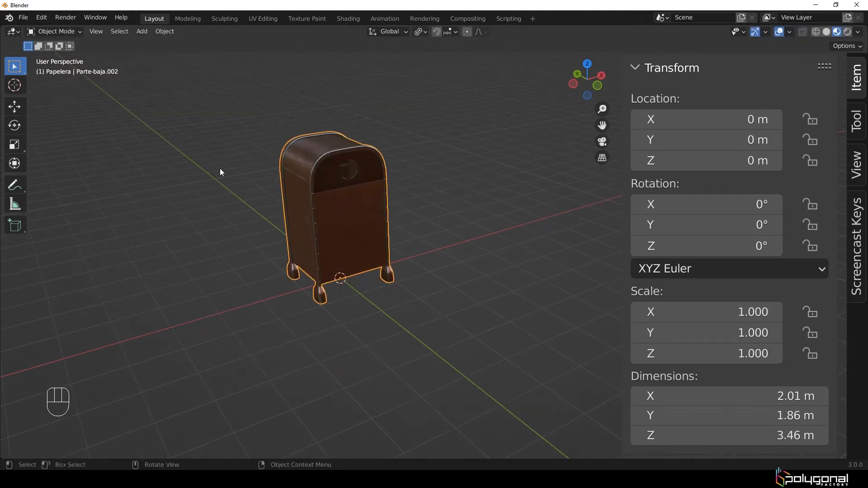
Step: Add a mesh plane under the bin and scale it uniformly by about -10.077 as a large floor
key("shift+a")
mouse_move(198, 168)
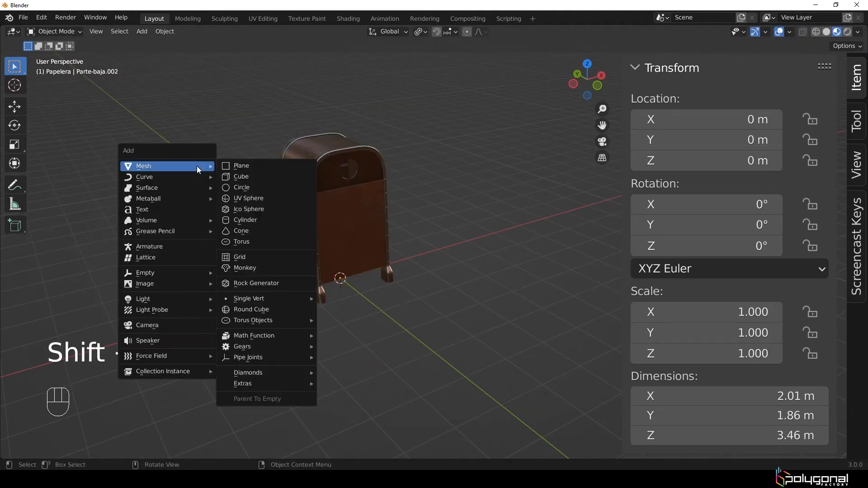
left_click(247, 167)
key("s")
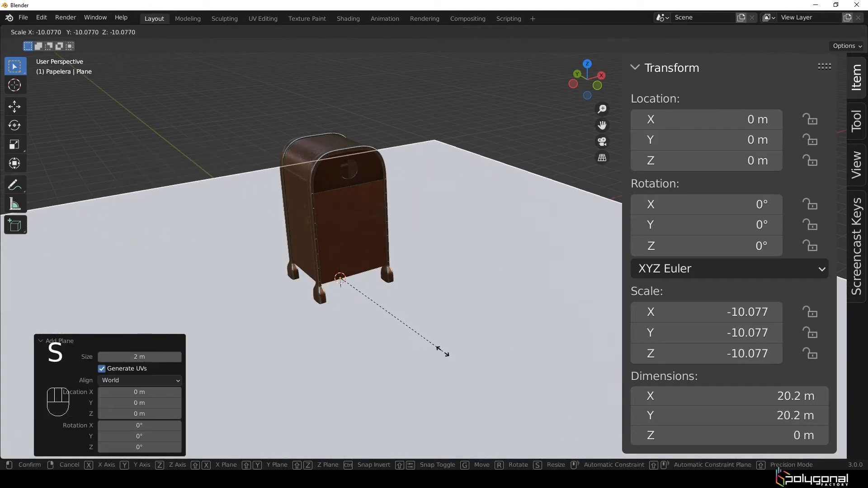
left_click(443, 351)
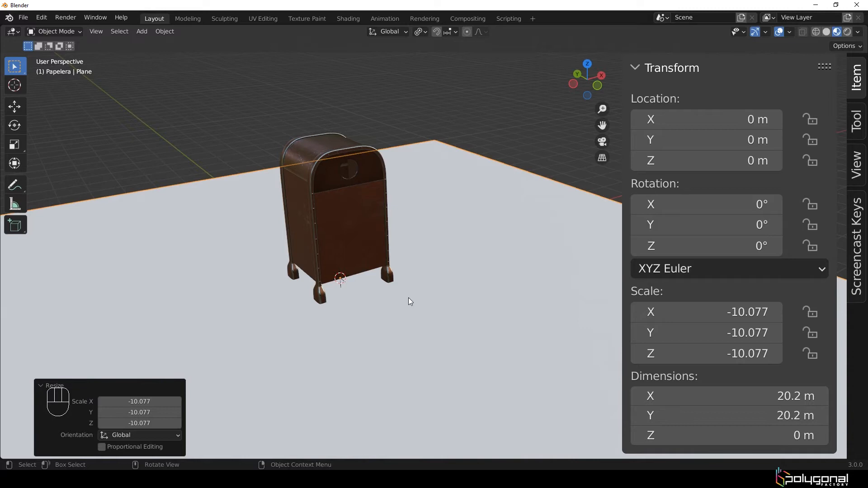
Step: Try moving the bin across the floor with the global Z axis locked, and cancel the move
left_click(317, 139)
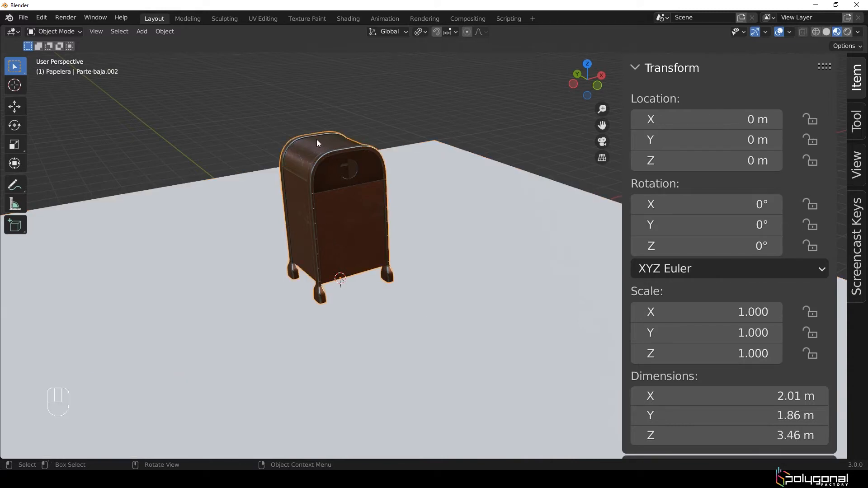
key("g")
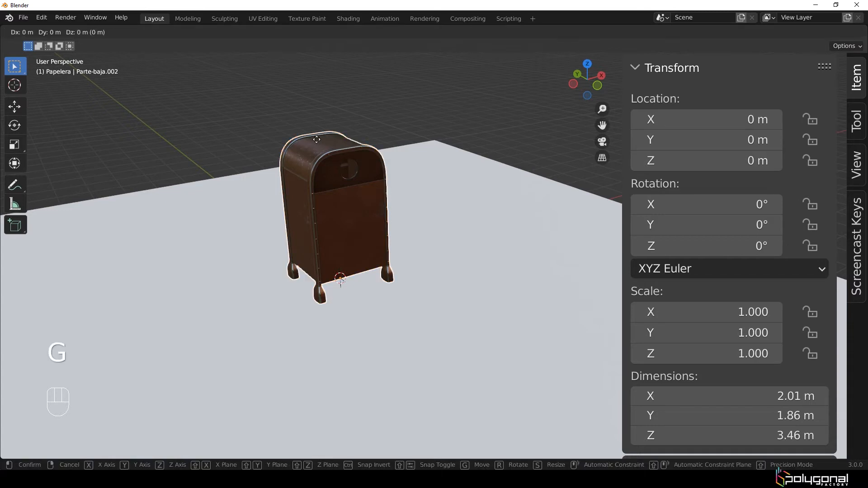
key("shift")
key("shift+z")
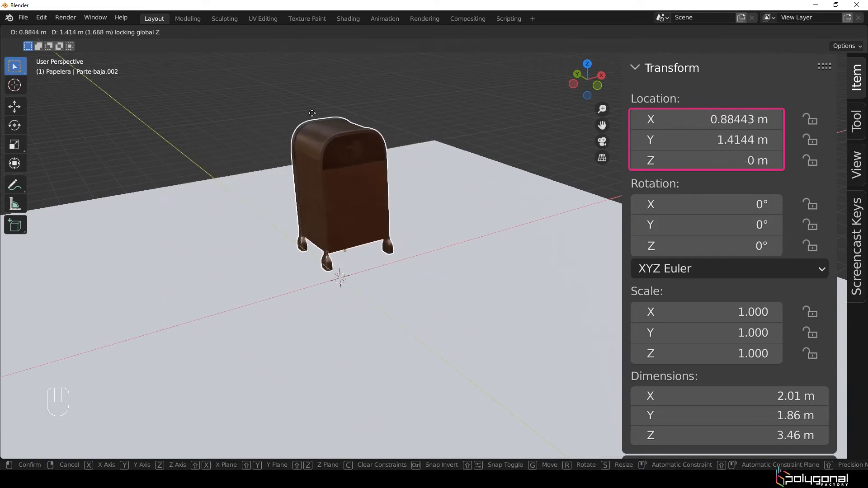
left_click(324, 154)
Step: Delete the large floor plane under the bin
left_click(153, 272)
key("x")
left_click(153, 272)
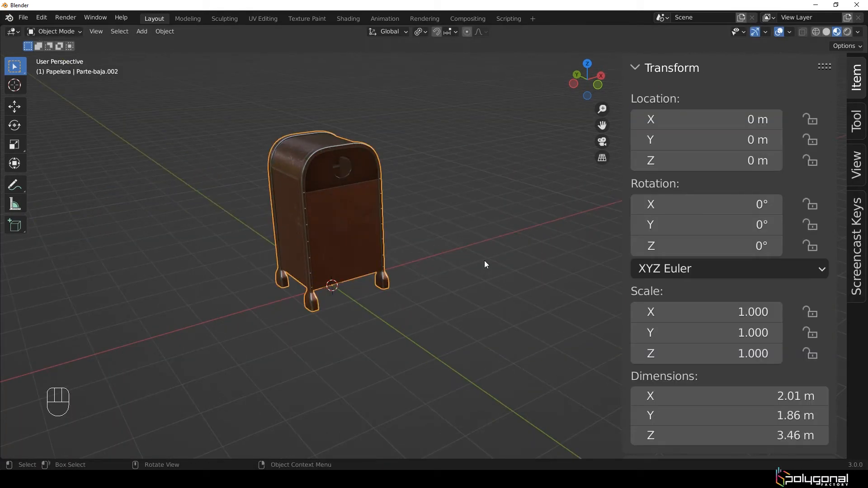
Step: Move the bin exactly 5 m along the global X axis
key("g")
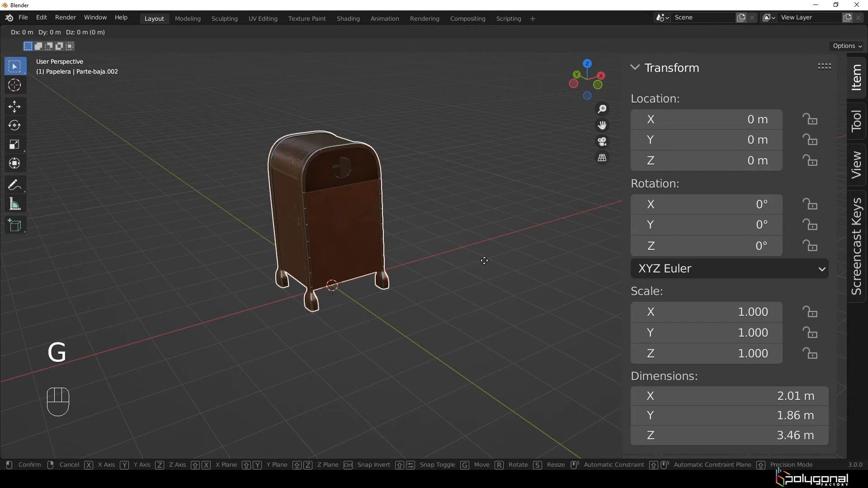
type("x")
type("5")
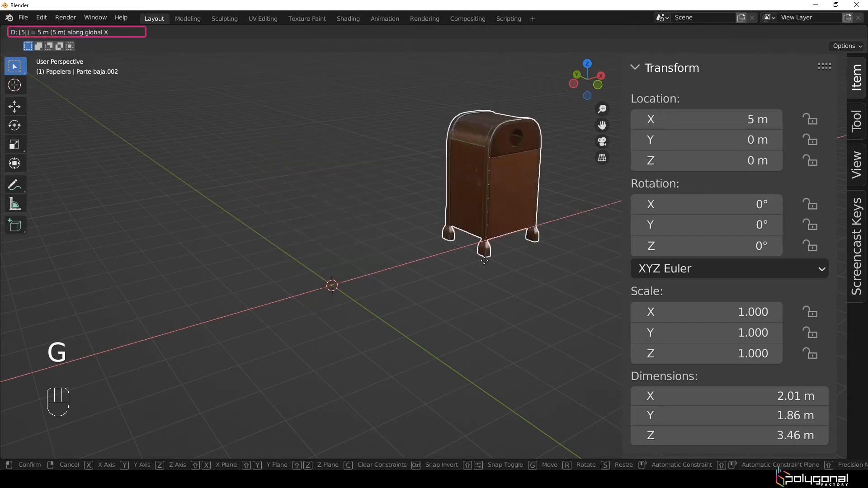
left_click(484, 261)
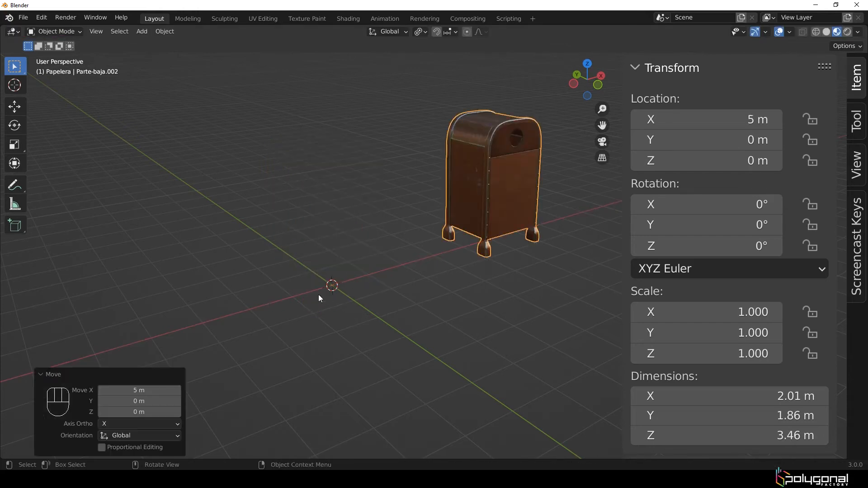
Step: Move the bin a further 5 m along the global X axis
middle_click_drag(483, 255, 375, 254, "shift")
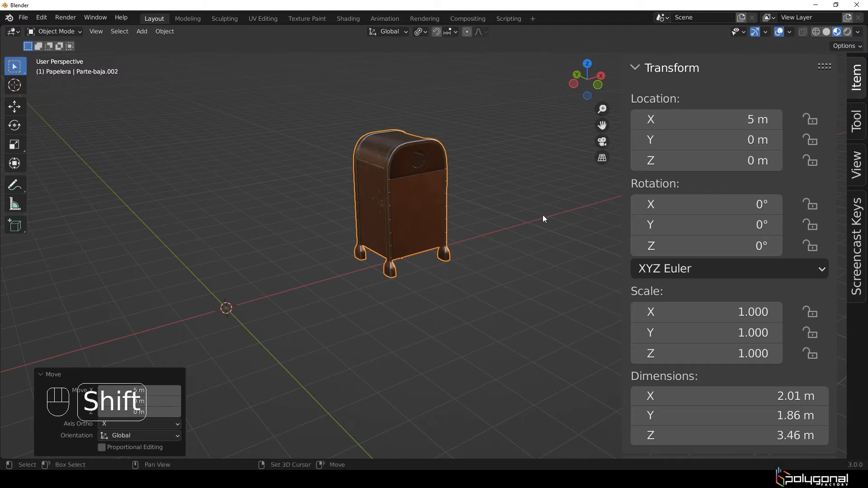
middle_click_drag(579, 204, 448, 229, "shift")
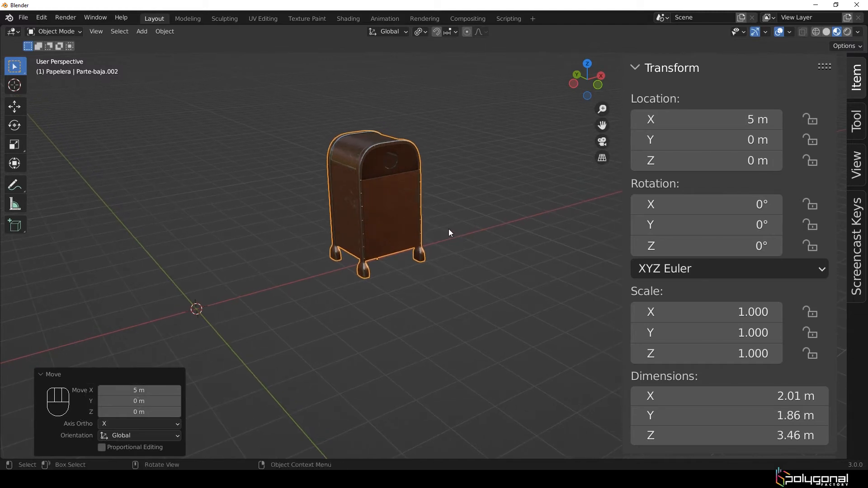
key("g")
key("x")
key("5")
key("Return")
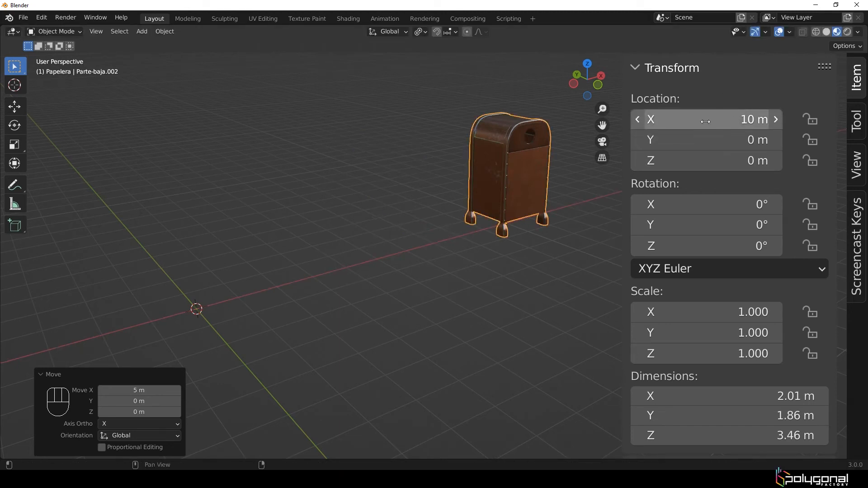
Step: Set the bin's X location to 0 m
scroll(522, 198, "down", 2)
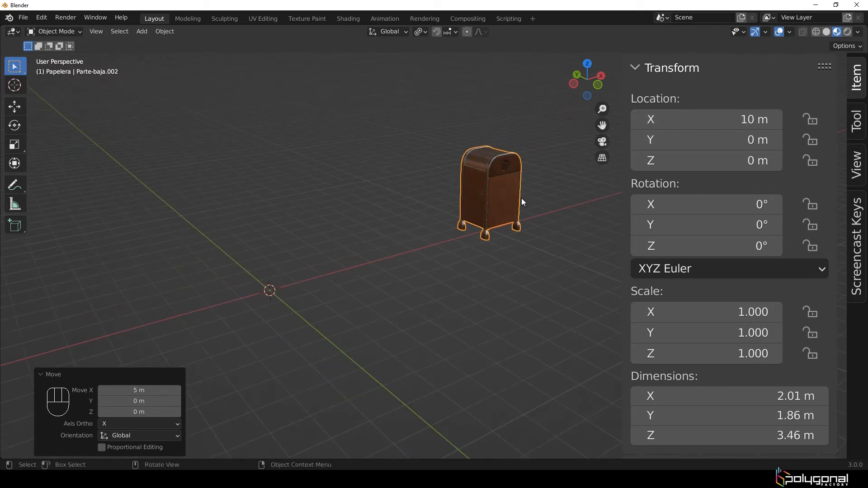
left_click(695, 124)
type("0")
key("Return")
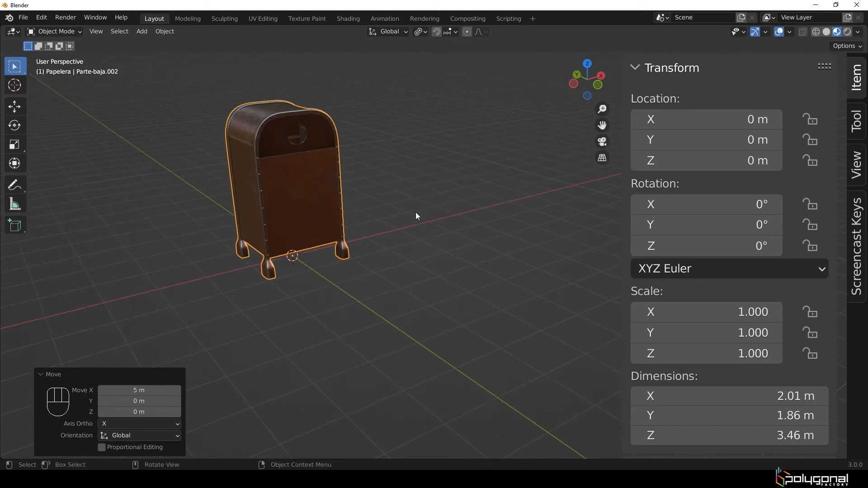
Step: Rotate the bin 45° around the global Z axis and undo the rotation
type("rz")
type("45")
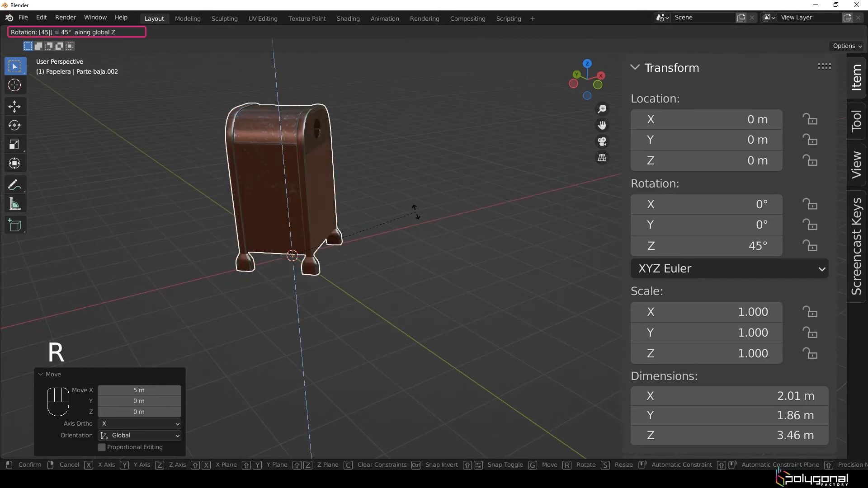
key("Return")
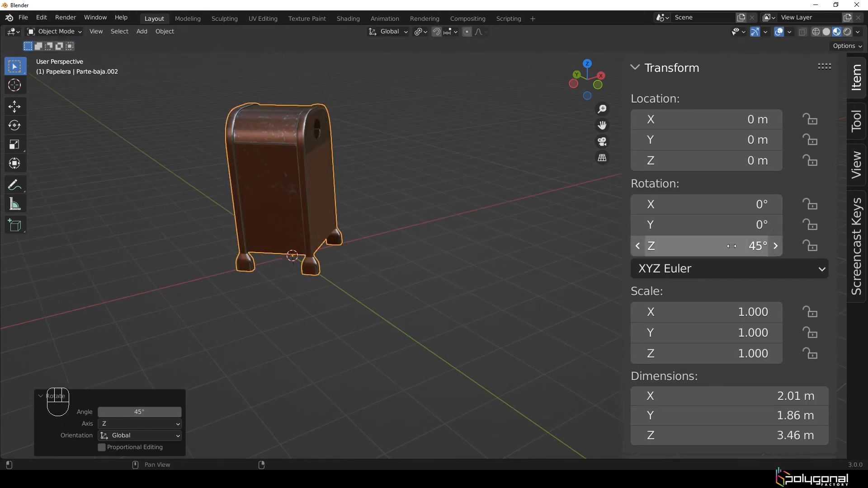
middle_click_drag(452, 219, 425, 220)
key("ctrl+z")
Step: Scale the bin by a factor of 2 along the global Z axis
middle_click_drag(394, 258, 452, 251, "shift")
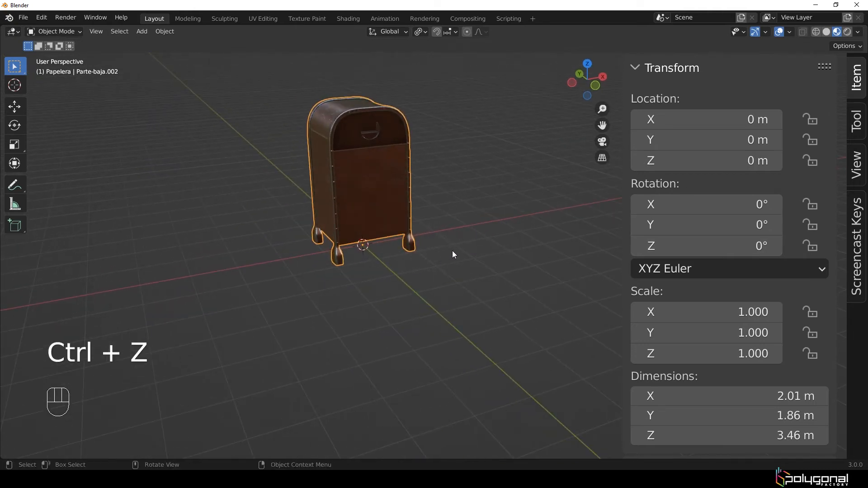
type("sz2")
key("Return")
middle_click_drag(452, 251, 401, 288)
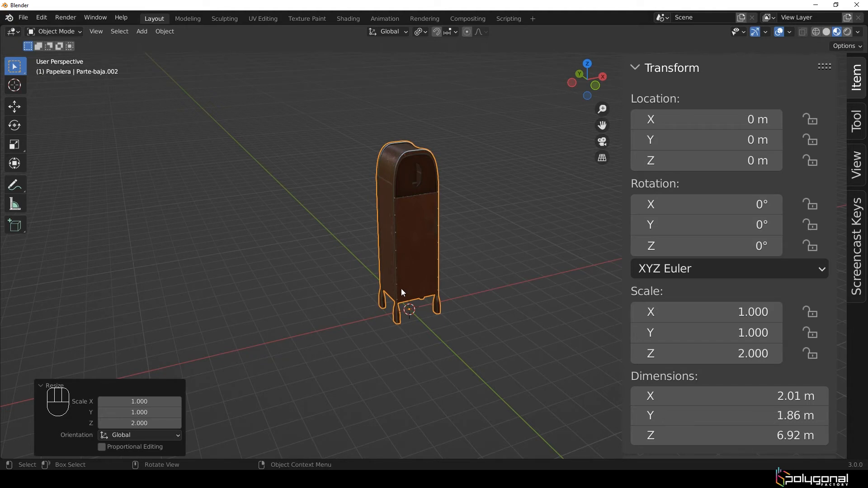
Step: Scale the stretched bin by a factor of 0.5 along the global Z axis
type("sz.5")
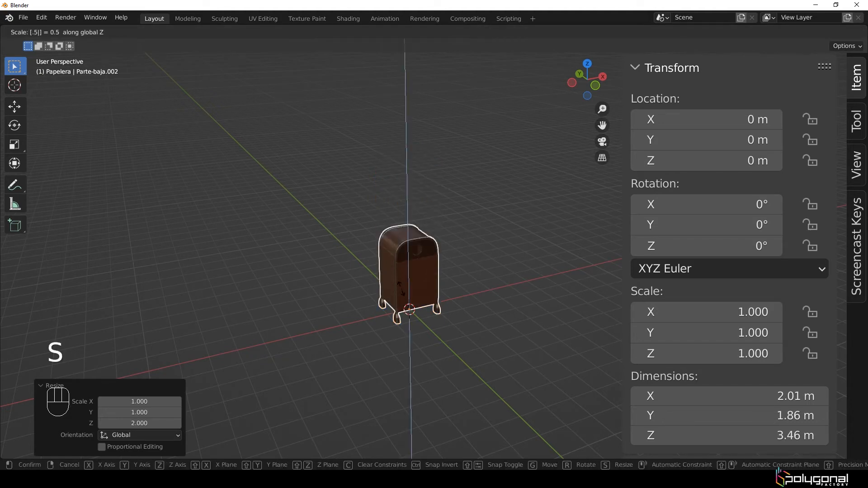
key("Return")
middle_click_drag(371, 295, 370, 247, "shift")
scroll(335, 208, "up", 3)
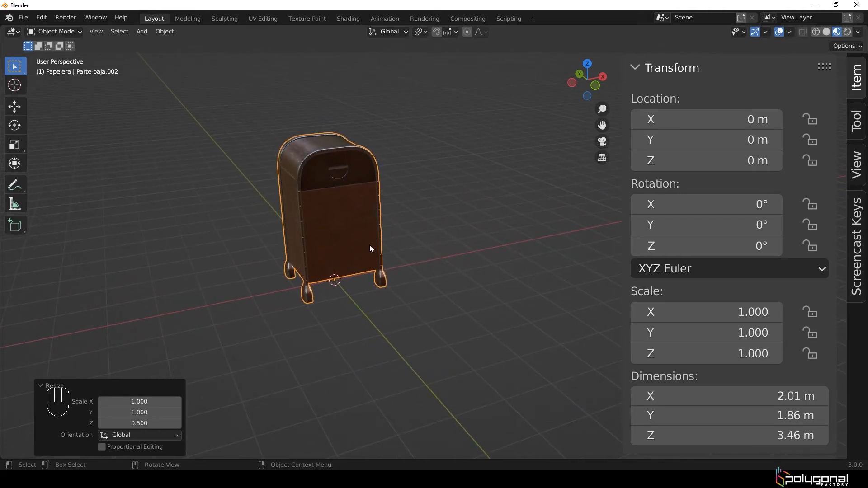
Step: Rotate the bin around the global Z axis by the calculated angle 180/pi
key("r")
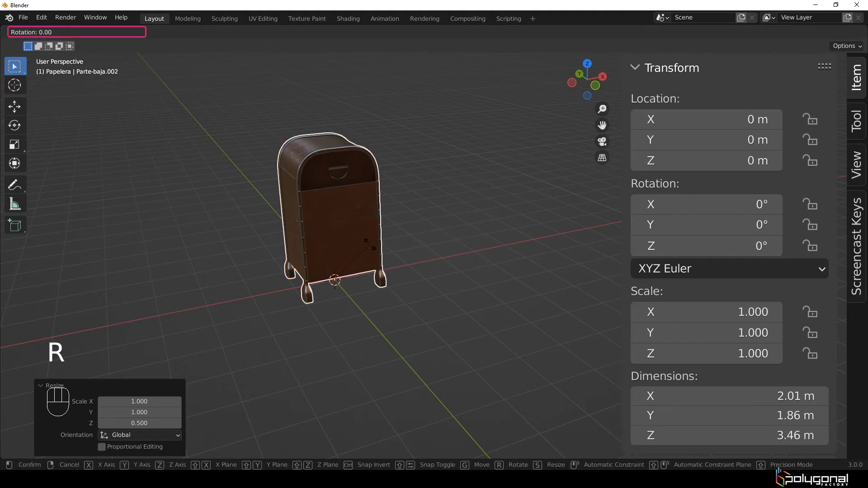
key("z")
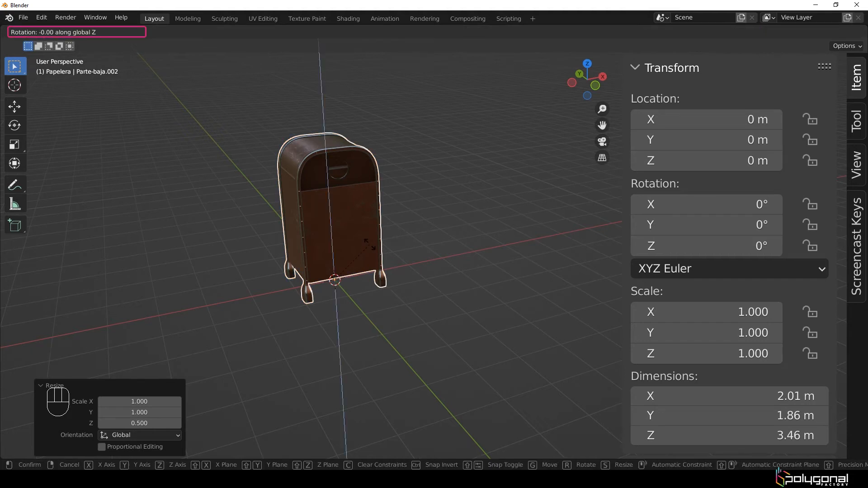
key("=")
type("180")
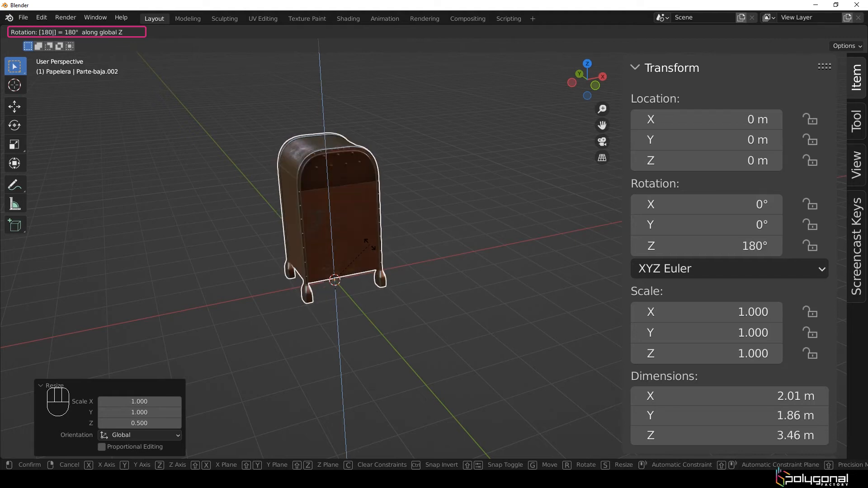
type("/pi")
key("Return")
middle_click_drag(394, 249, 246, 191)
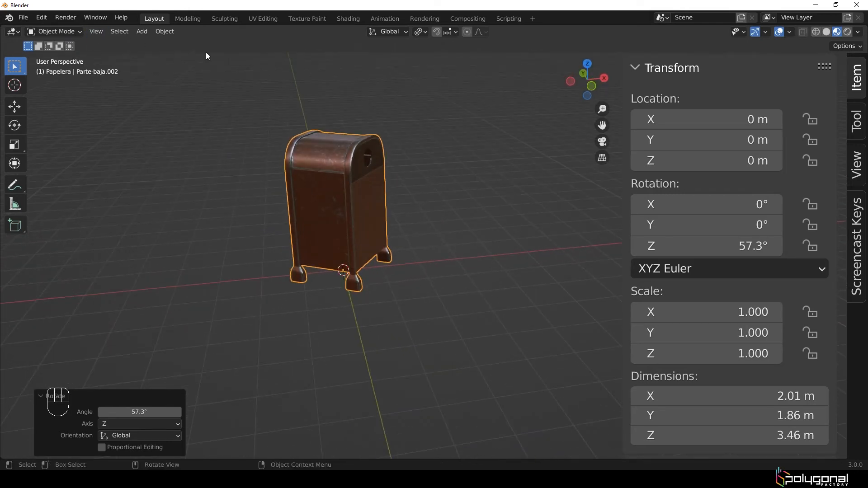
middle_click_drag(402, 256, 374, 258)
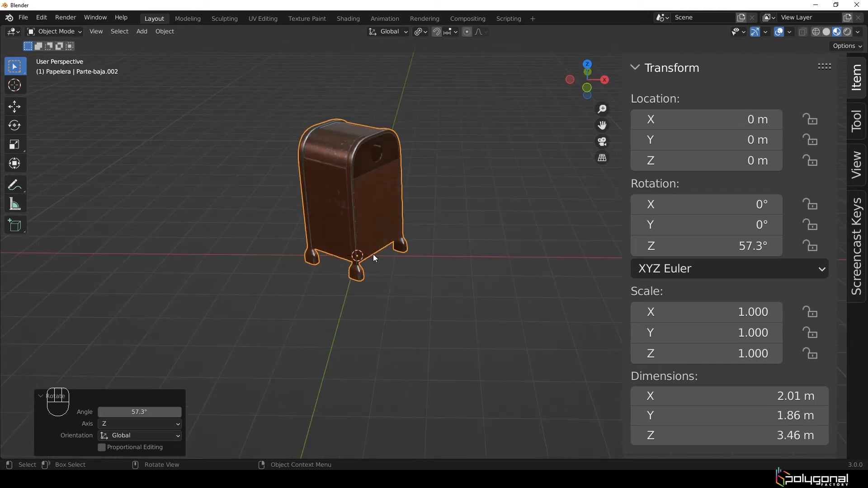
Step: Set the bin's Z rotation to 0°
double_click(673, 250)
type("0")
key("Return")
Step: Rotate the bin 45° around the global Y axis and show it in the front orthographic view
middle_click_drag(445, 245, 454, 234)
key("r")
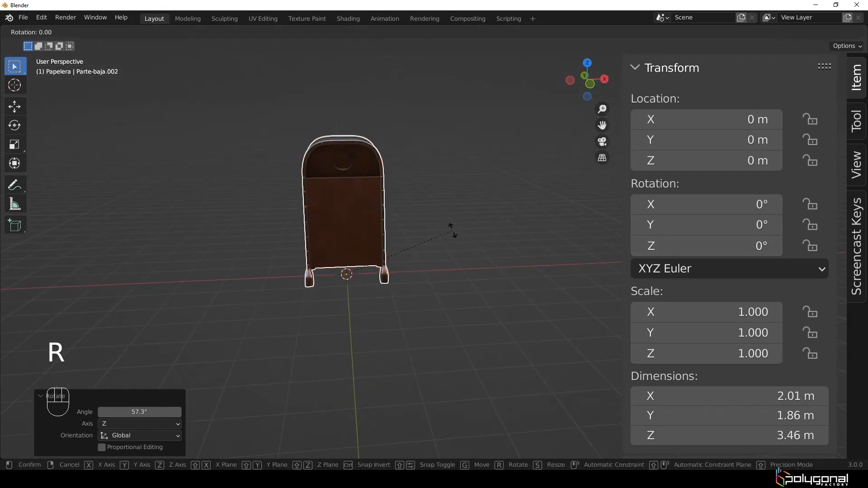
type("y")
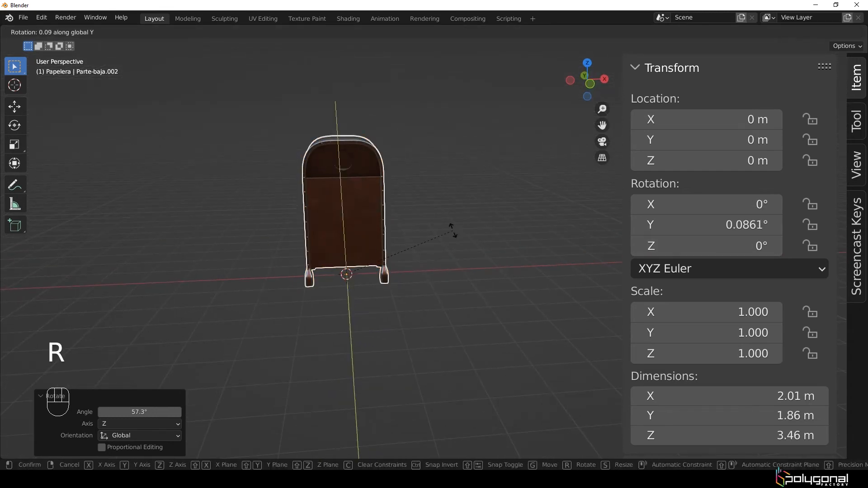
type("45")
key("Return")
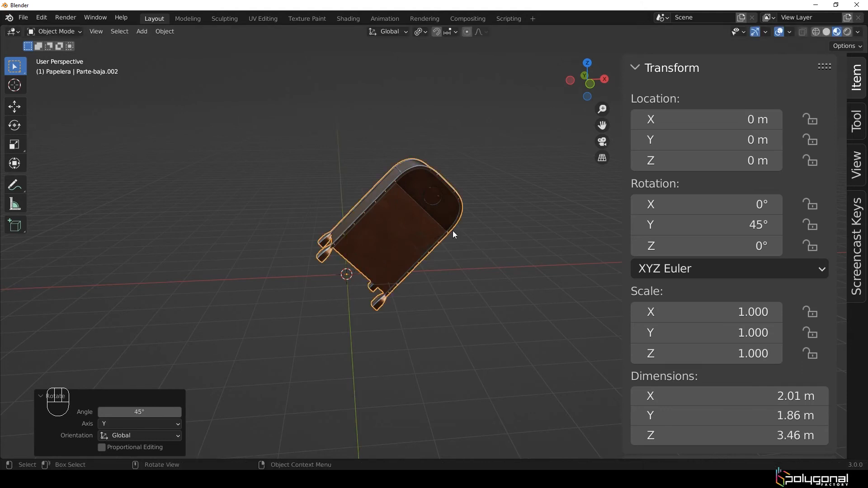
key("KP_1")
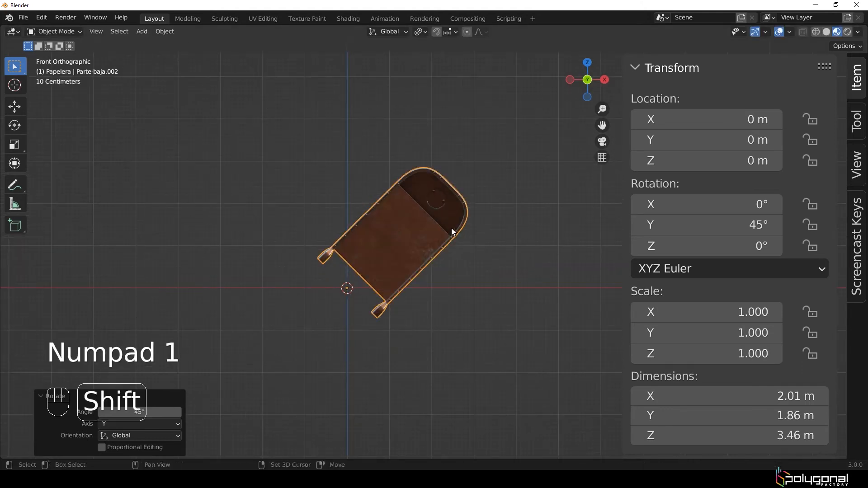
middle_click_drag(410, 233, 357, 289, "shift")
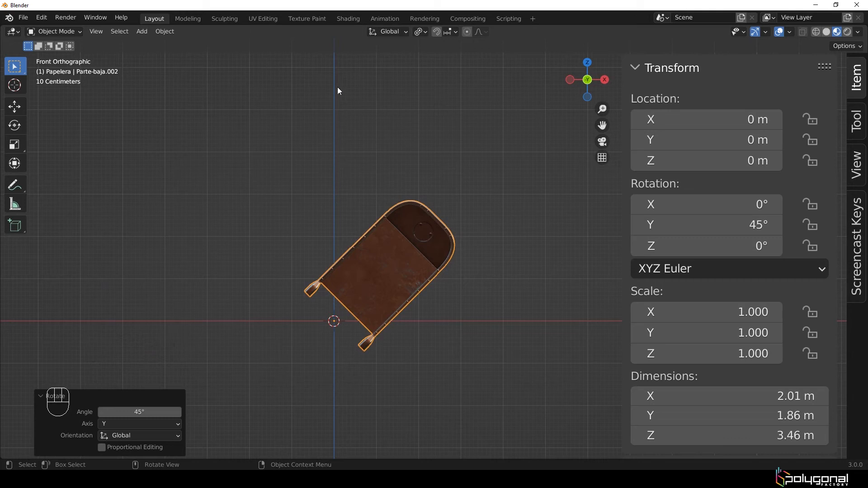
middle_click_drag(397, 273, 335, 275, "shift")
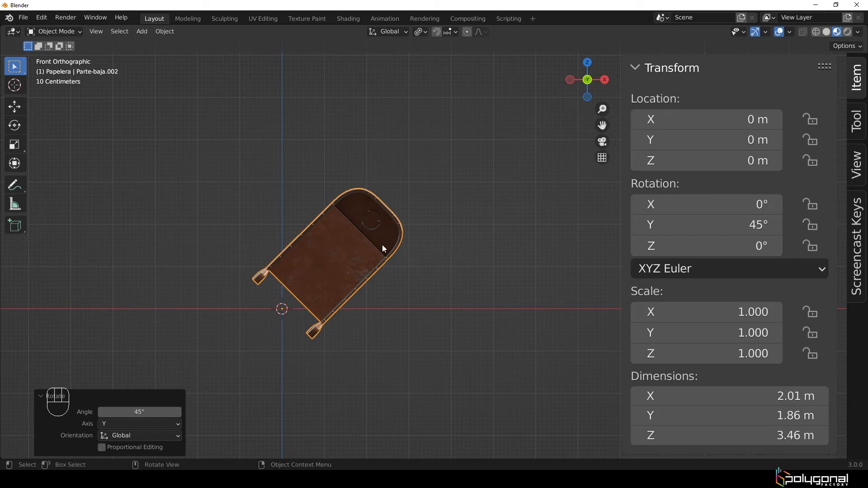
Step: Try moving the tilted bin along the global Z axis and along its local Z axis, cancelling both moves
key("g")
key("z")
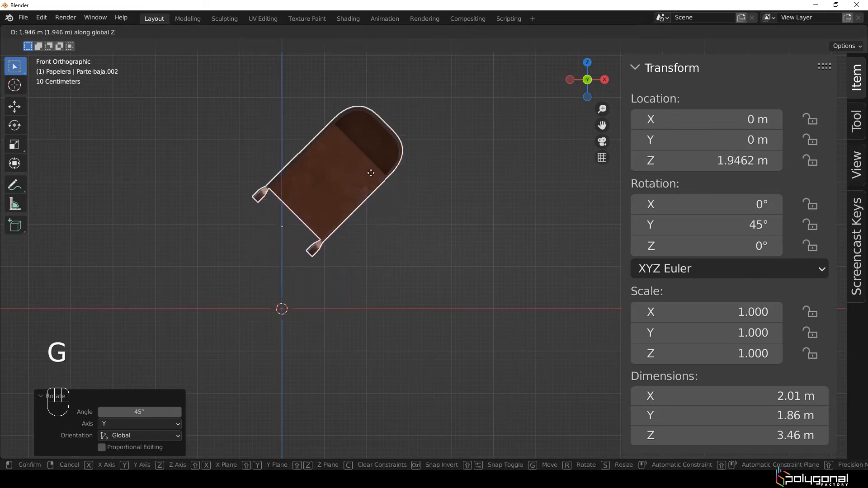
right_click(377, 178)
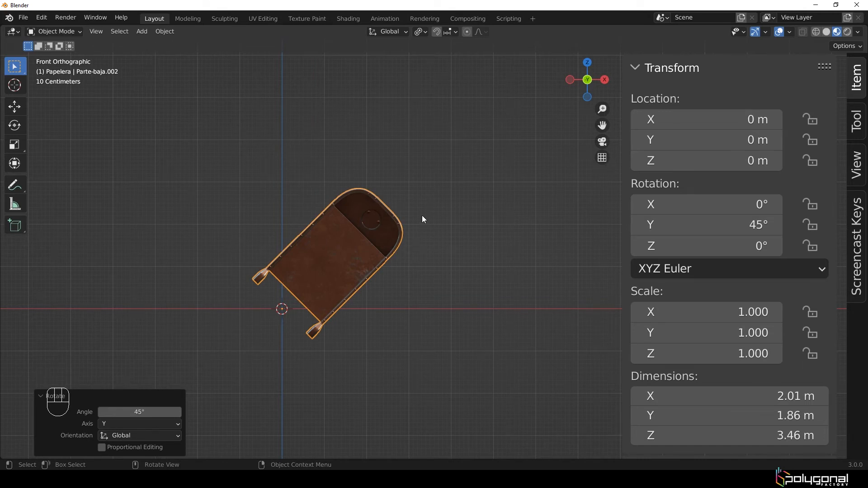
key("g")
key("z")
key("z")
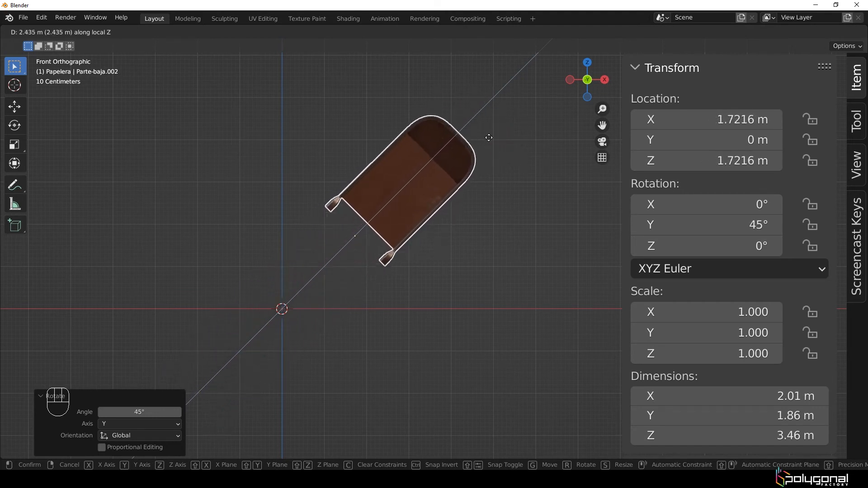
right_click(495, 135)
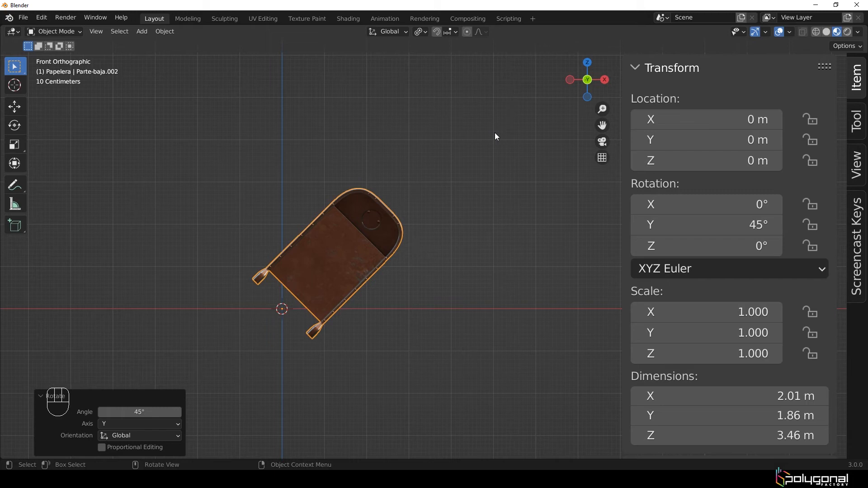
Step: Try rotating the tilted bin around the global Z axis, and cancel the rotation
key("r")
key("z")
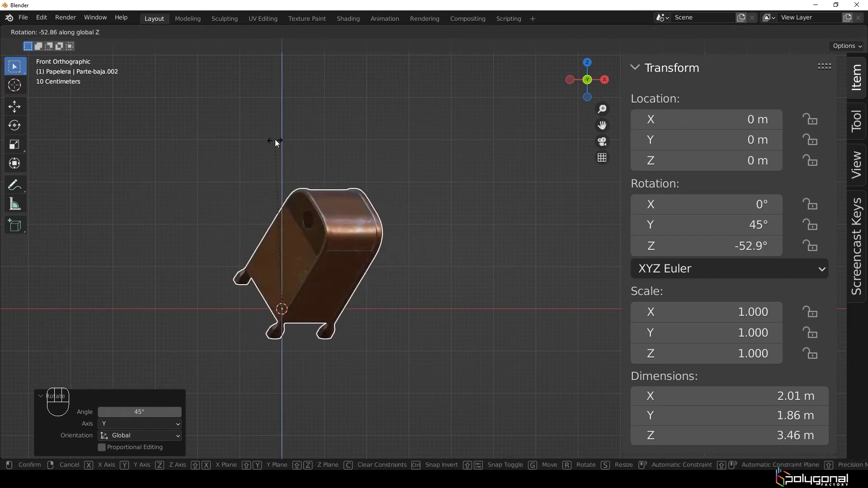
right_click(412, 132)
Step: Try rotating the tilted bin around its local Z axis, and cancel the rotation
key("r")
key("z")
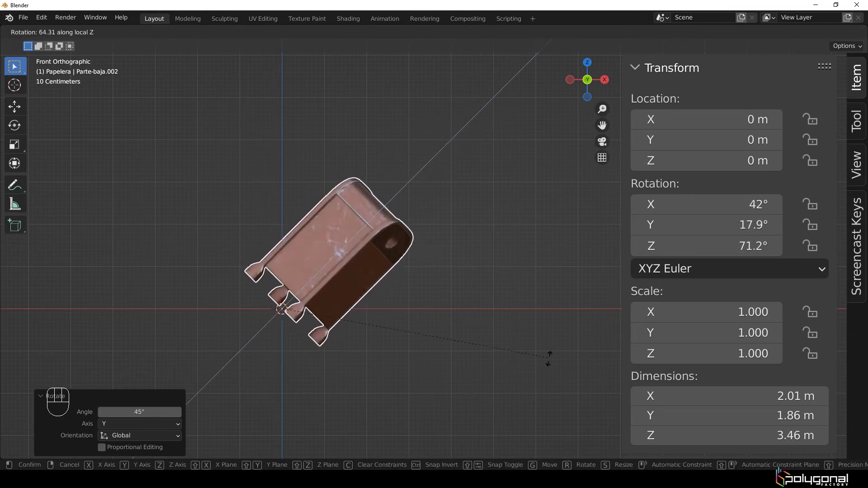
right_click(408, 236)
Step: Set the bin's Y rotation to 0°
double_click(725, 224)
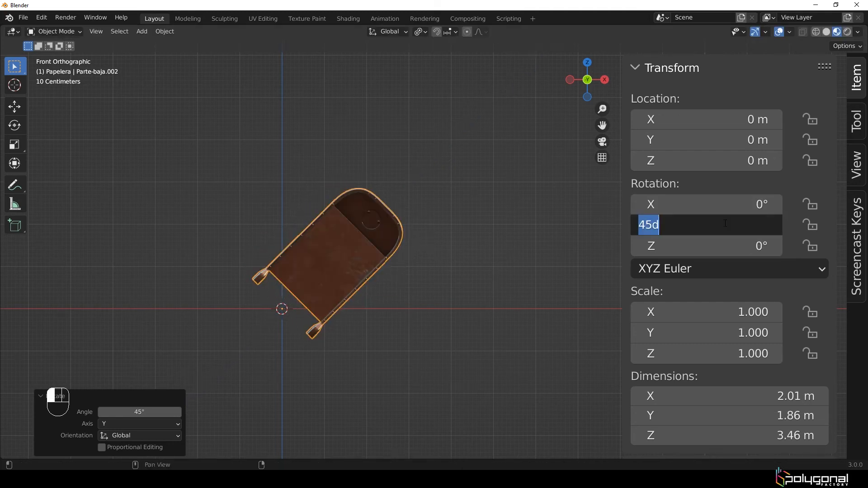
type("0")
key("Return")
Step: Enter Edit Mode on the bin's mesh with vertex selection, close up on the curved top rim
middle_click_drag(563, 212, 474, 308)
key("Tab")
scroll(296, 249, "up", 2)
middle_click_drag(269, 241, 401, 298, "shift")
scroll(394, 233, "up", 1)
middle_click_drag(394, 234, 412, 241, "shift")
scroll(411, 239, "up", 4)
key("1")
Step: Select a vertex on the bin's curved top and try sliding it along its connected edges
left_click(256, 194)
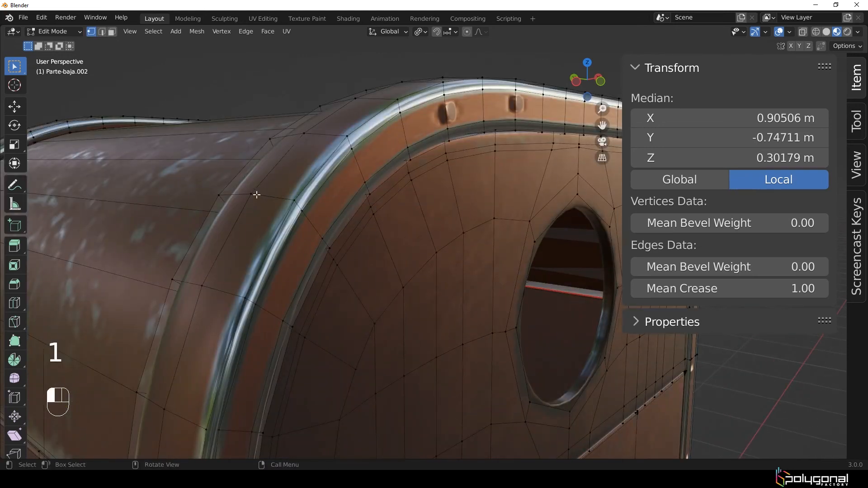
middle_click_drag(337, 222, 359, 186, "shift")
key("g")
key("g")
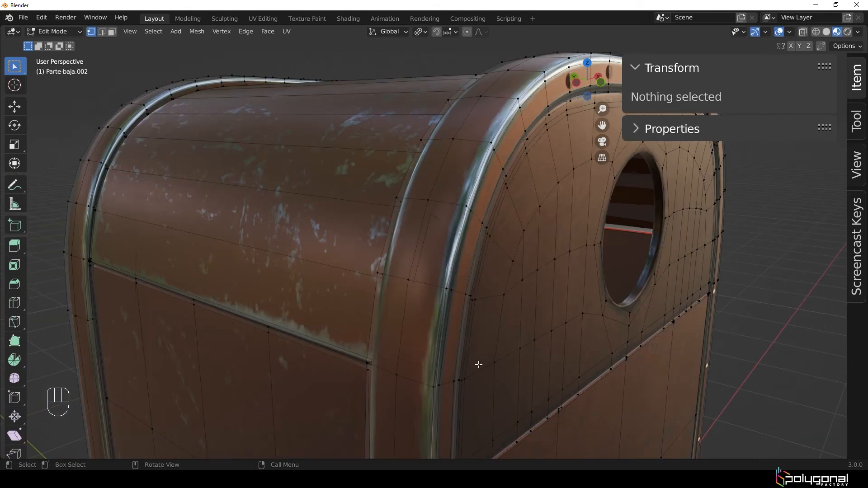
Step: Select the vertex in the middle of the front panel, try moving it along global Z, and slide it along its edges instead
mouse_move(479, 365)
middle_mouse_down()
mouse_move(469, 370)
mouse_move(466, 359)
middle_mouse_up()
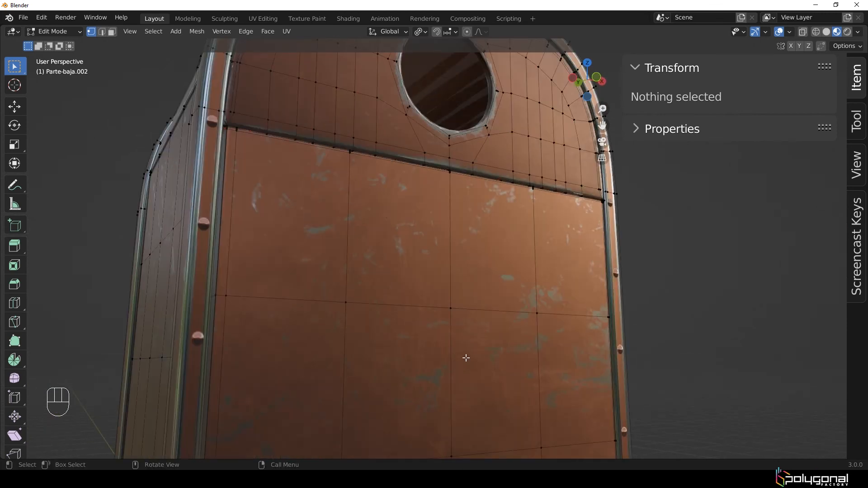
left_click(455, 309)
middle_click_drag(455, 309, 481, 314, "shift")
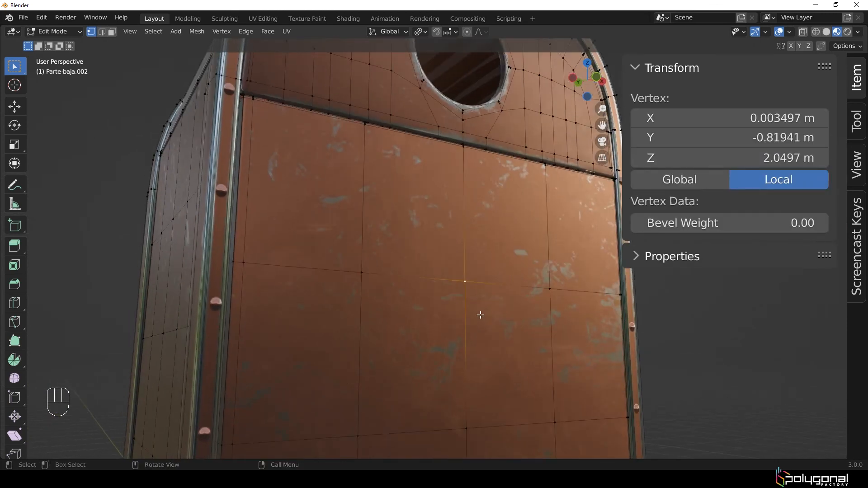
key("g")
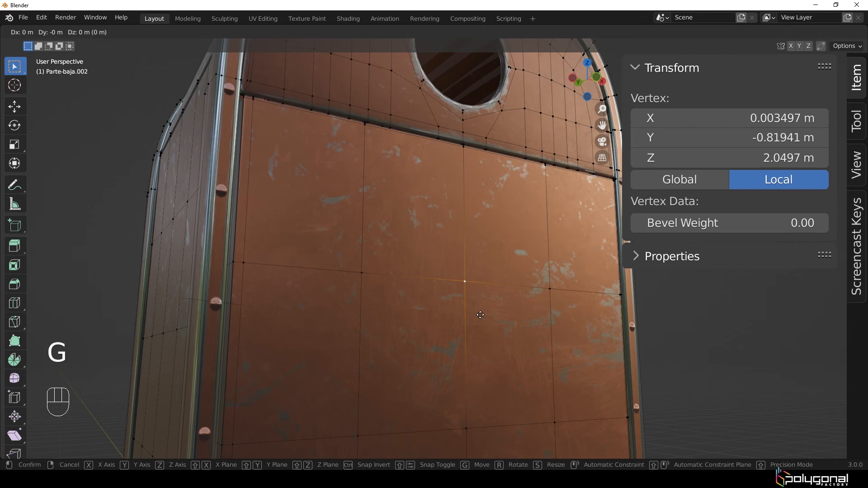
key("z")
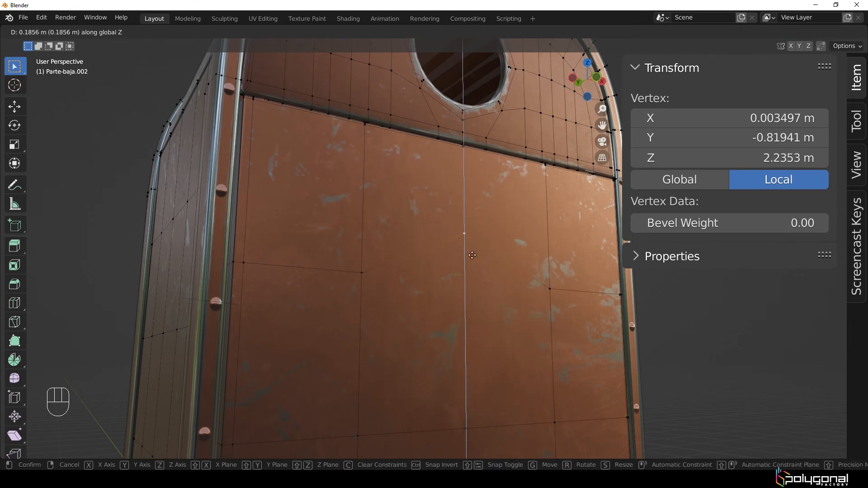
right_click(491, 321)
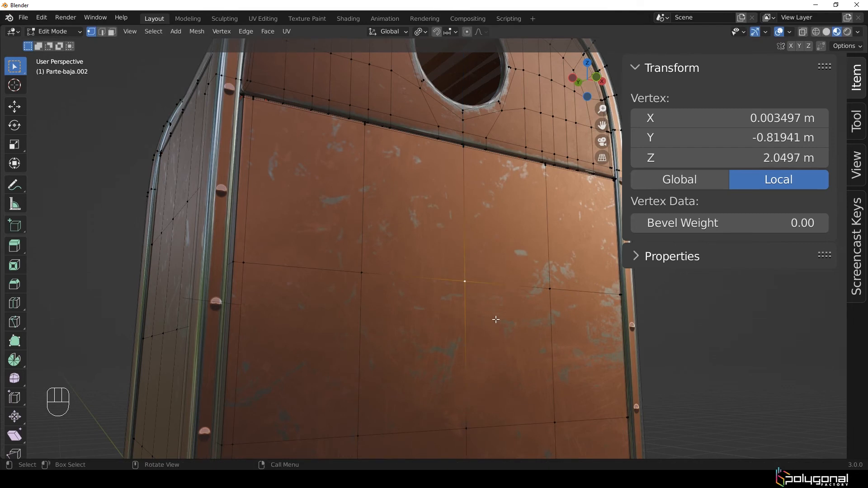
key("g")
key("g")
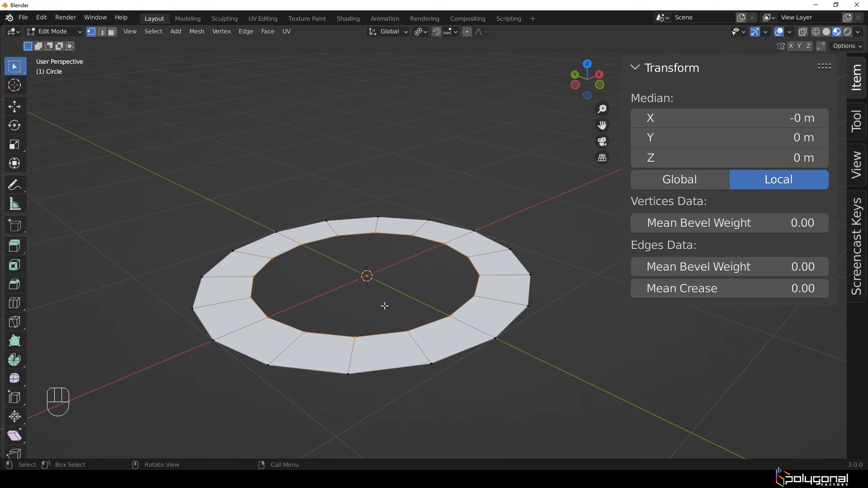
Step: Extrude the circle mesh's selected inner edge loop about 0.49 m upward along the global Z axis
key("e")
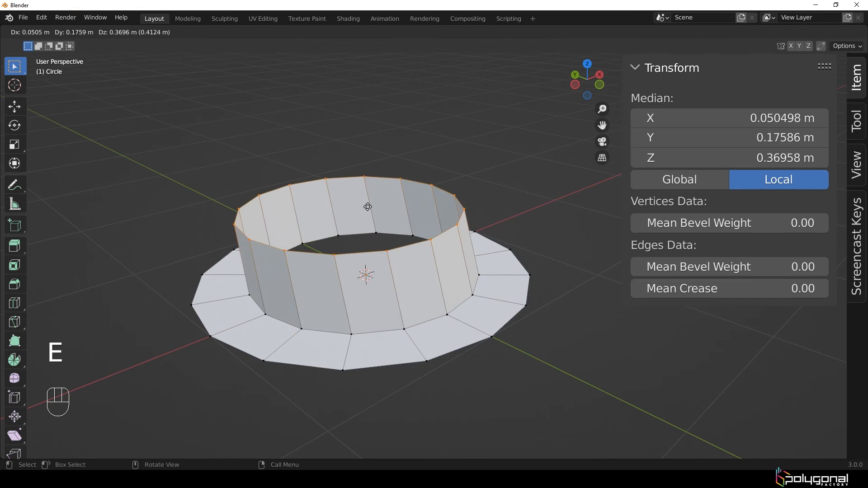
key("z")
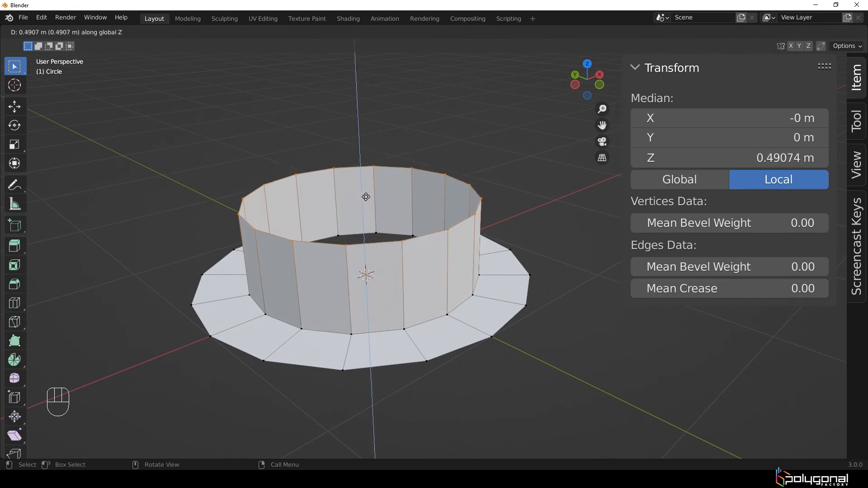
left_click(366, 196)
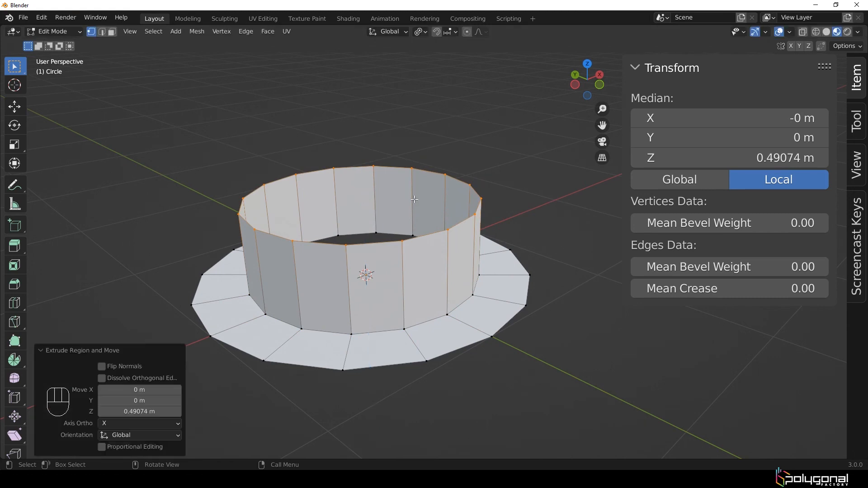
Step: Extrude the upper edge loop in place and scale it inward to about 0.737 to form a flat ledge
key("e")
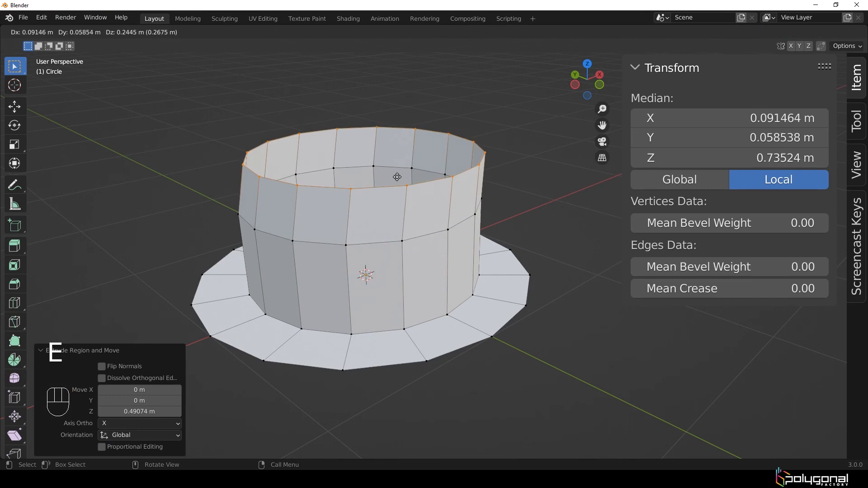
right_click(394, 172)
key("s")
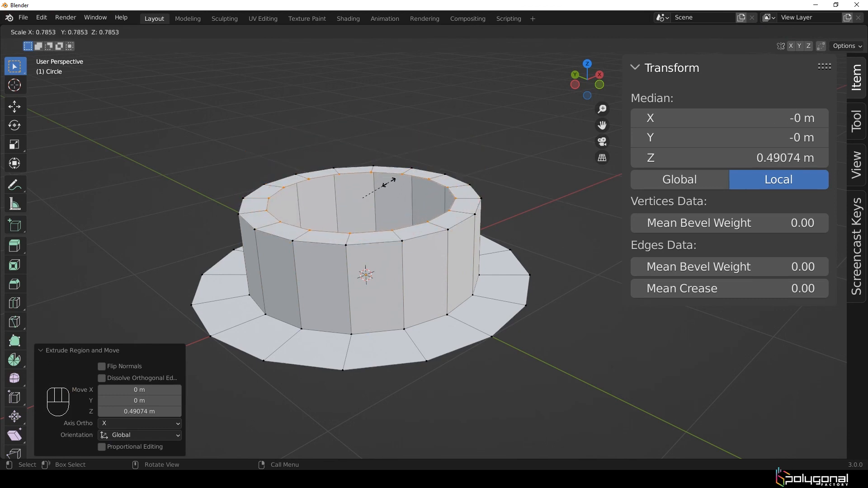
left_click(387, 182)
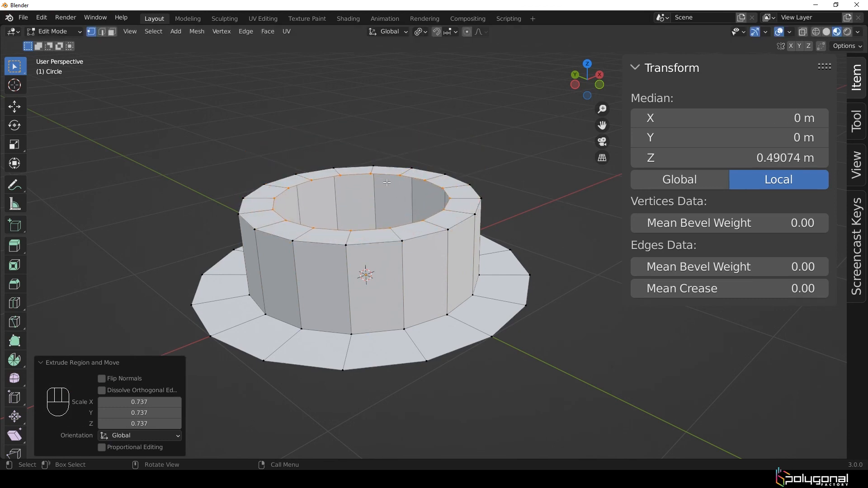
Step: Extrude the ledge's inner loop about 0.39 m up along Z, and extrude it again in place, scaled inward to about 0.779
key("e")
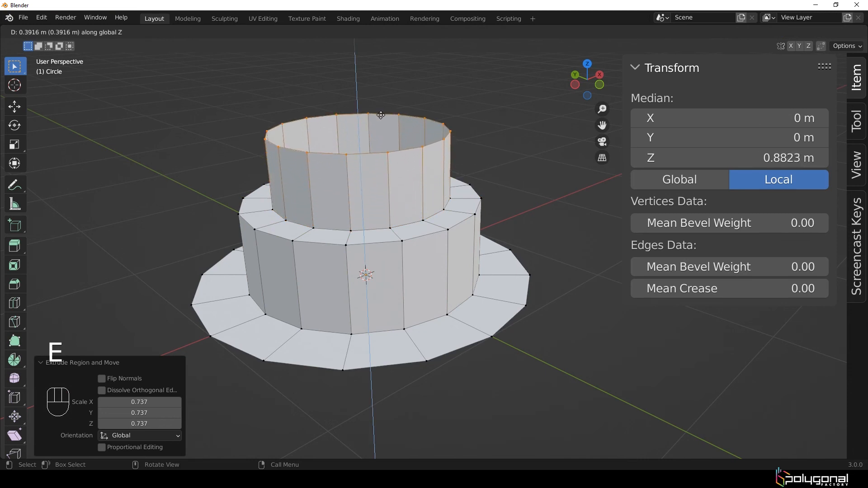
left_click(381, 115)
key("e")
key("s")
left_click(420, 129)
Step: Extrude the top rim's inner loop about 0.23 m down along Z, and extrude it again in place, scaled inward to about 0.374
middle_click_drag(420, 129, 390, 157)
key("e")
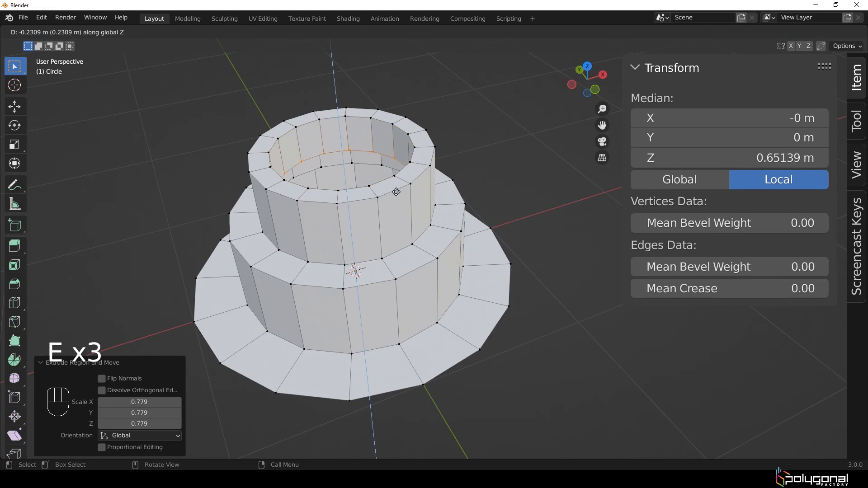
left_click(396, 192)
key("e")
key("s")
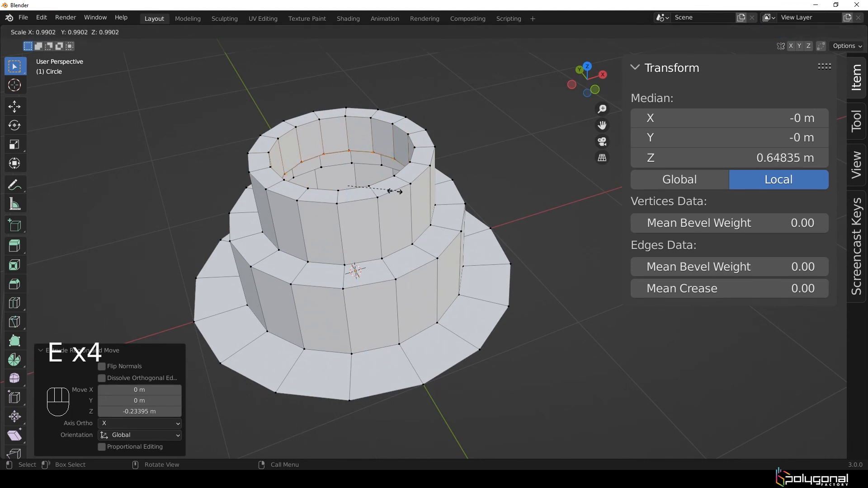
left_click(365, 191)
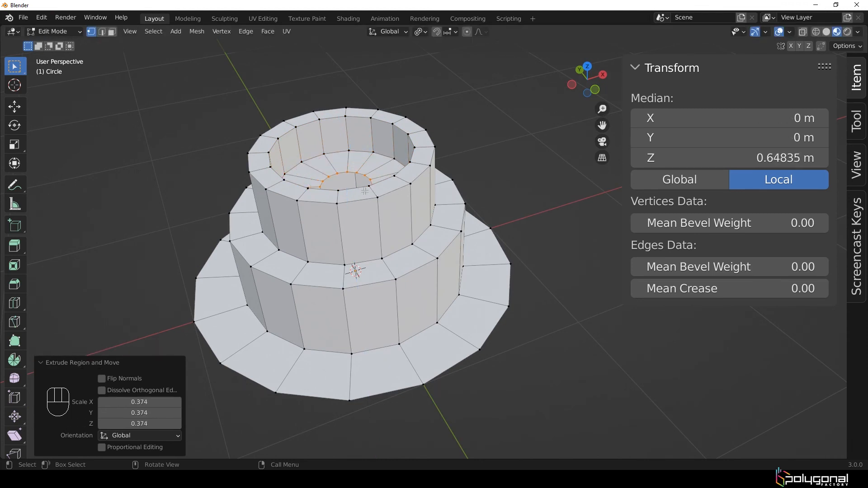